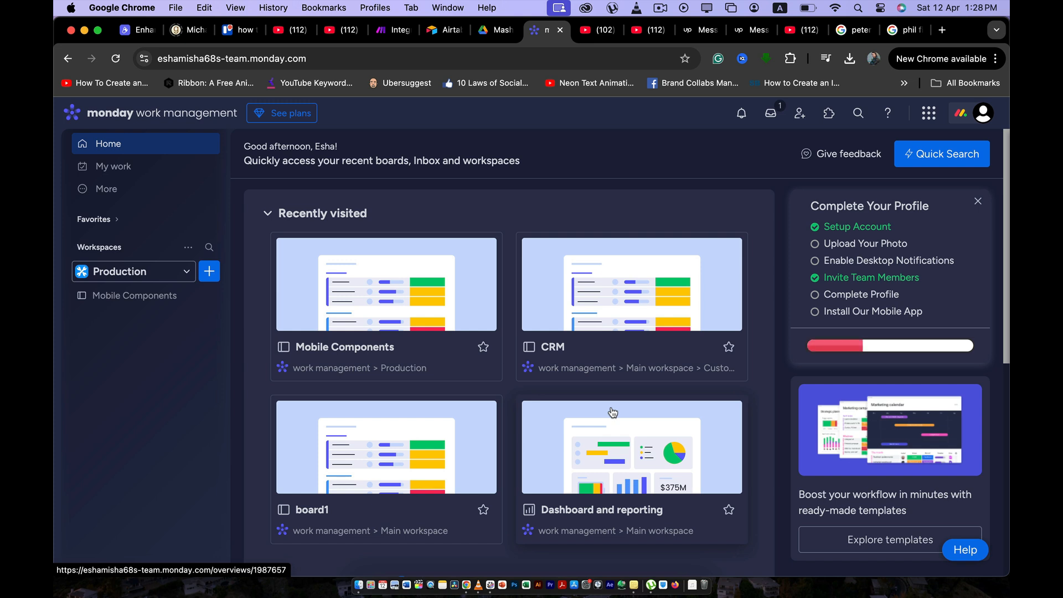
click(983, 116)
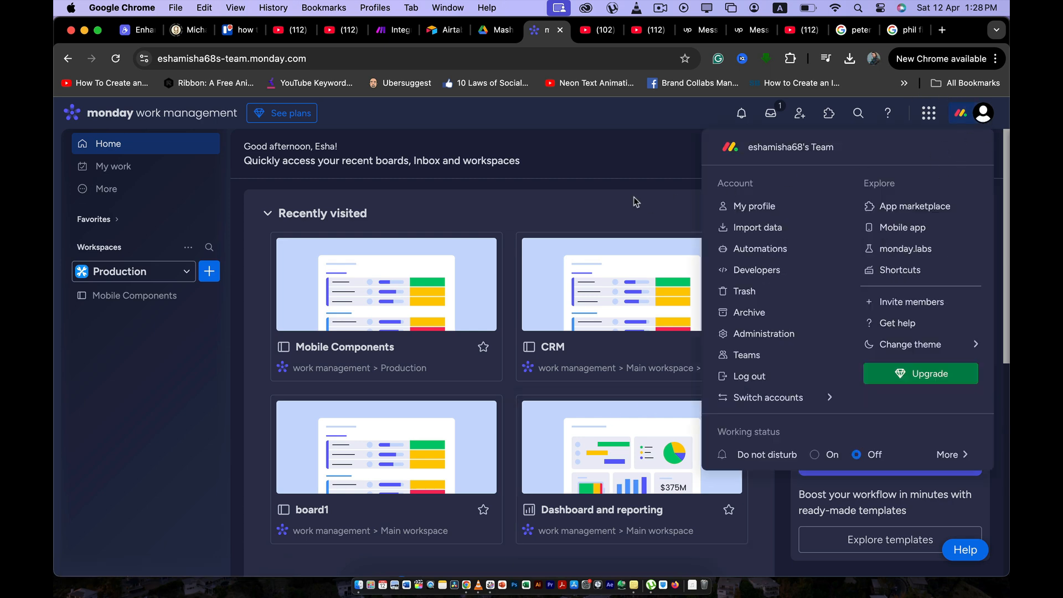
click(632, 160)
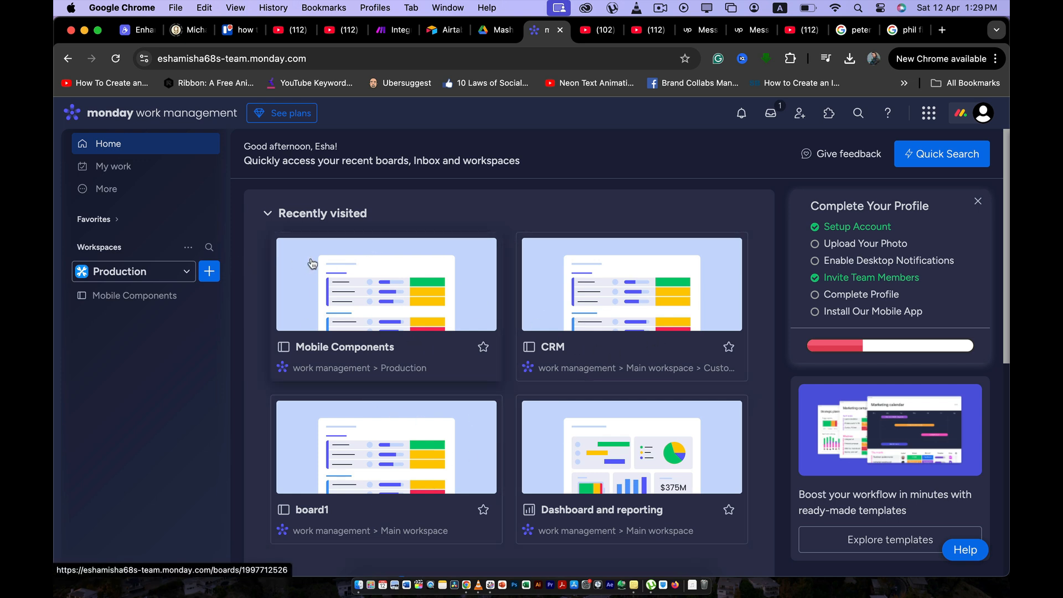
- Search the board templates for "socia" and open the Social media planner template
click(209, 272)
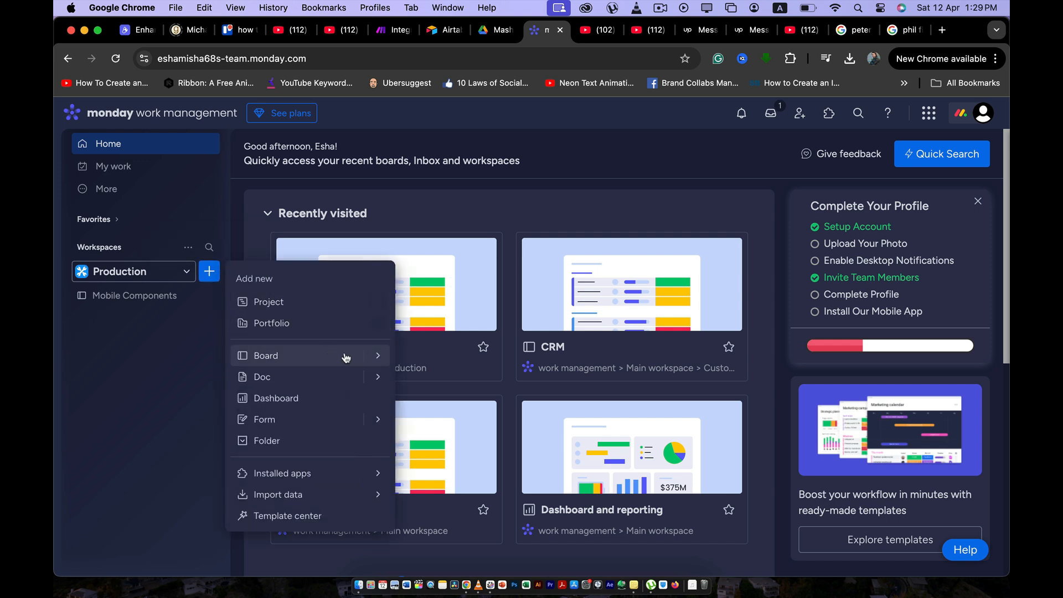
mouse_move(346, 357)
click(427, 390)
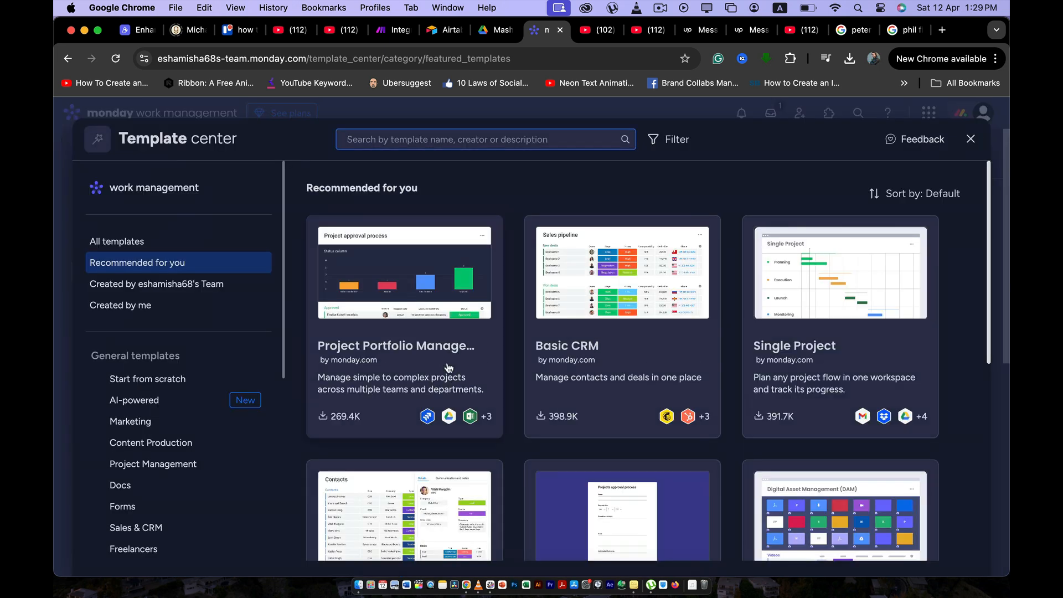
text(socia)
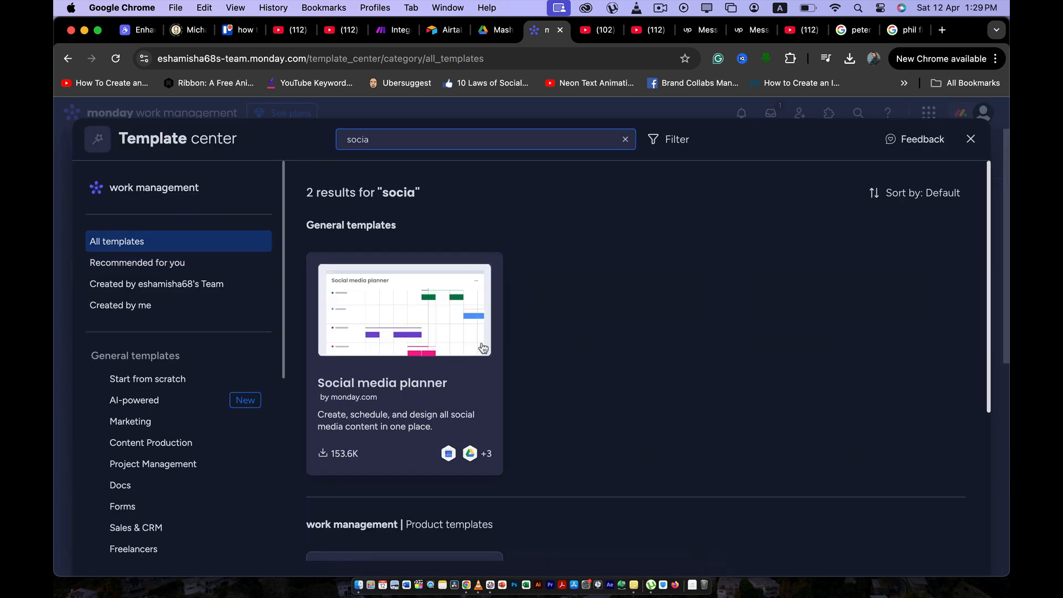
click(419, 370)
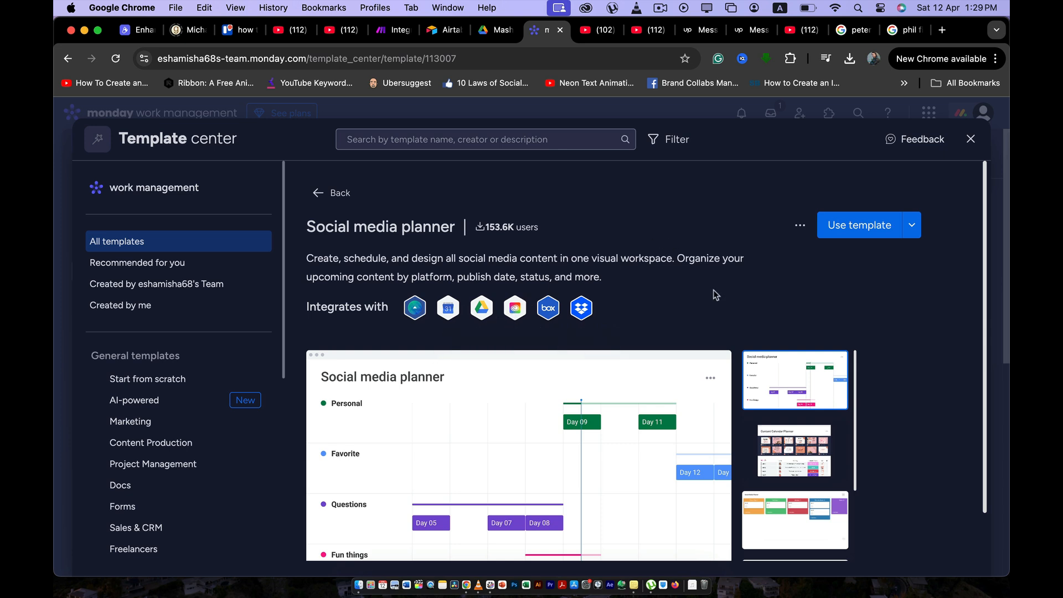
- Look through the Social media planner's preview images and use the template in the Production workspace
scroll(716, 296, down, 2)
click(779, 405)
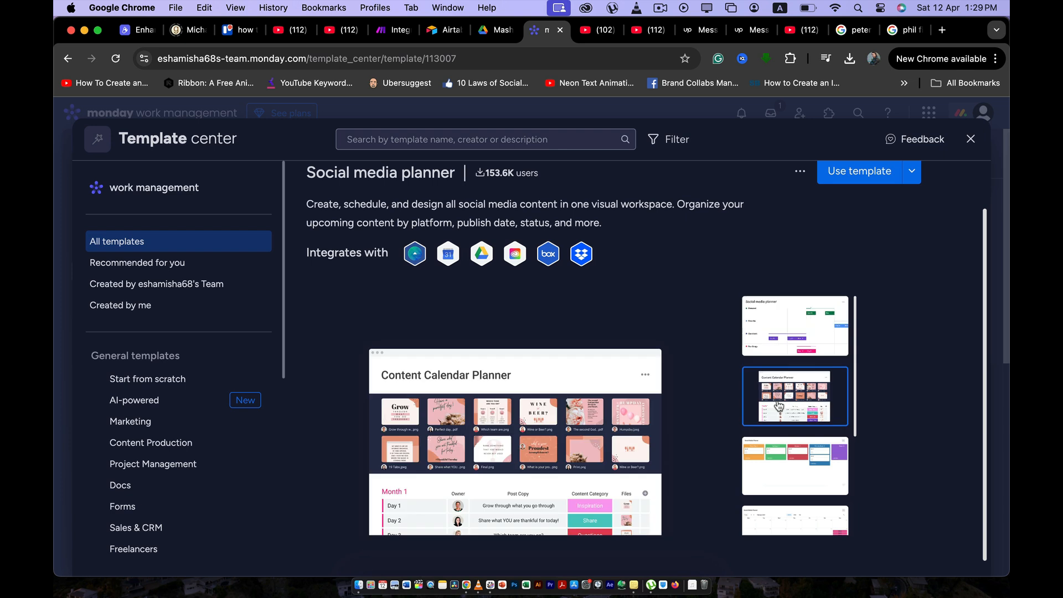
click(787, 475)
click(786, 517)
click(804, 347)
scroll(804, 348, up, 2)
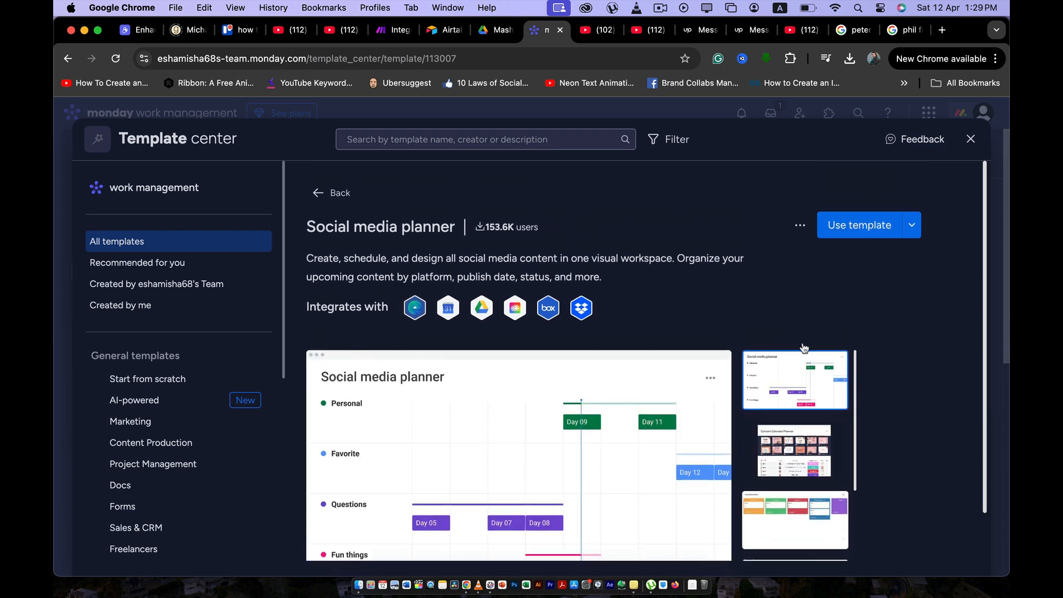
click(854, 227)
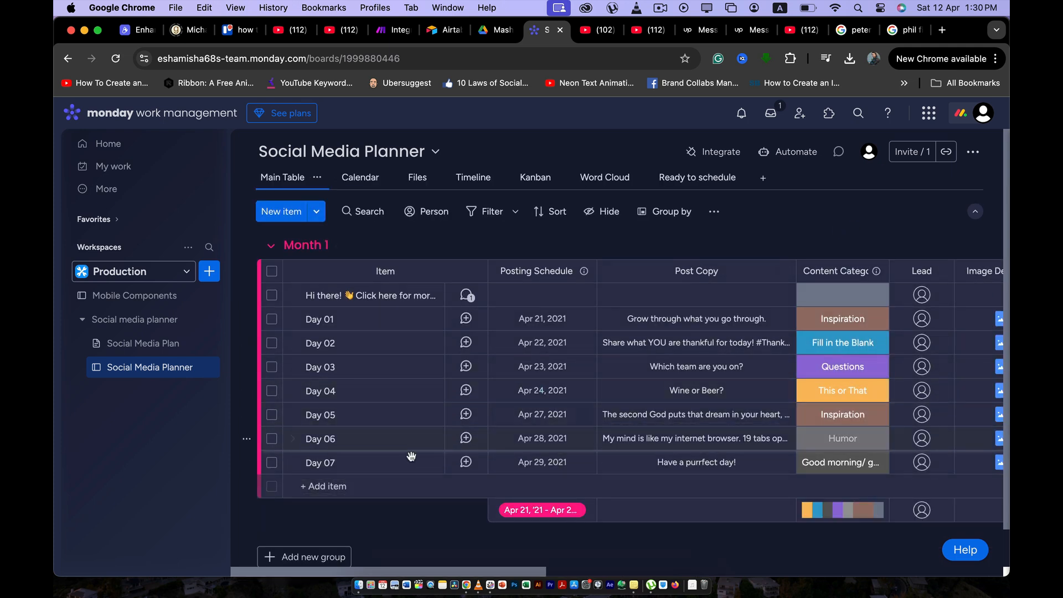
- Review the Month 1 items, Day 01's post copy and the labels available for its content category
scroll(411, 458, down, 1)
scroll(411, 459, up, 1)
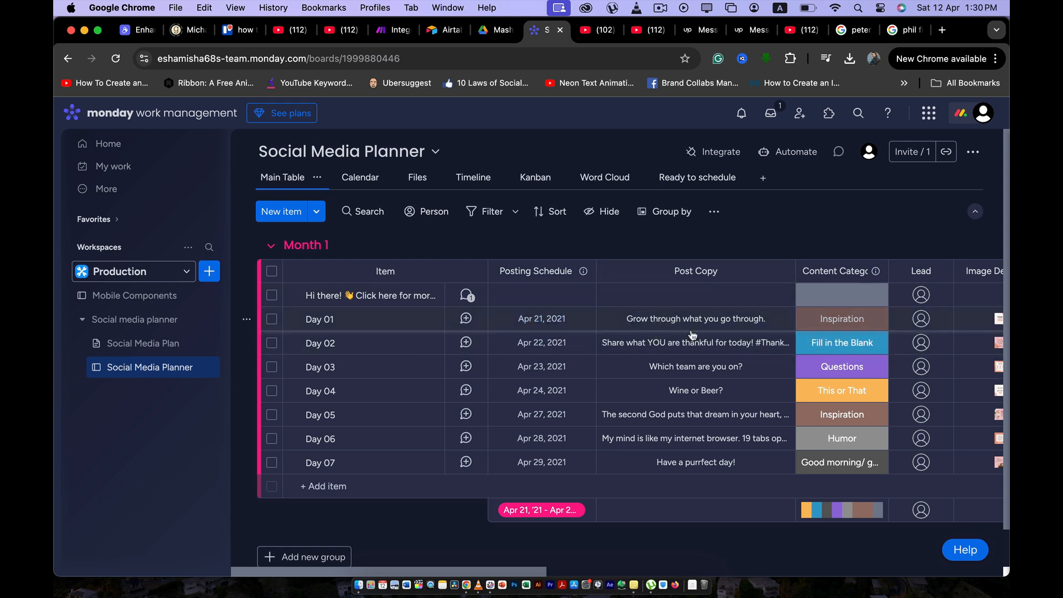
click(746, 328)
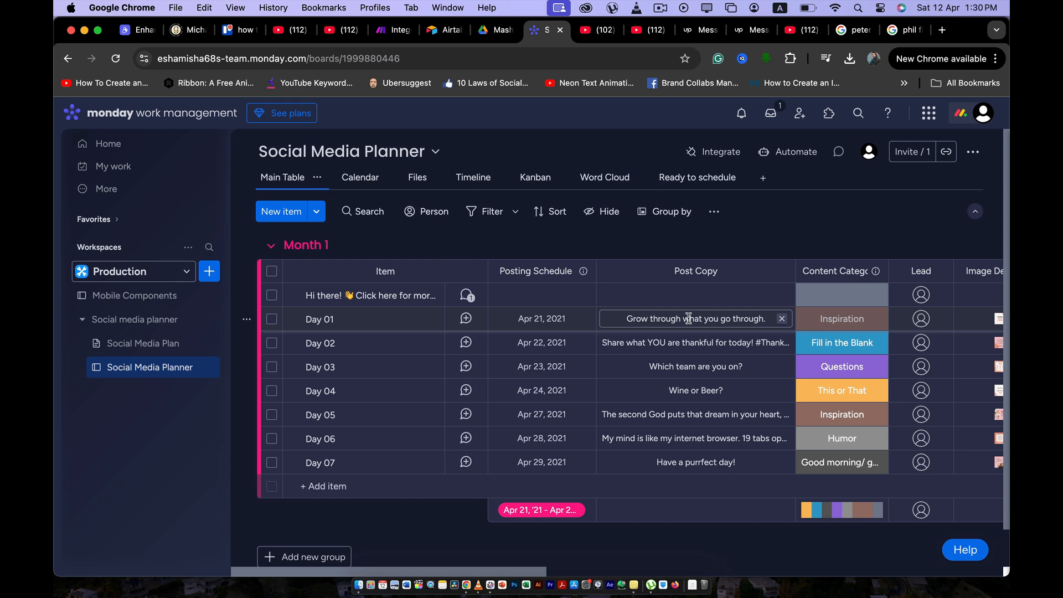
scroll(697, 321, right, 5)
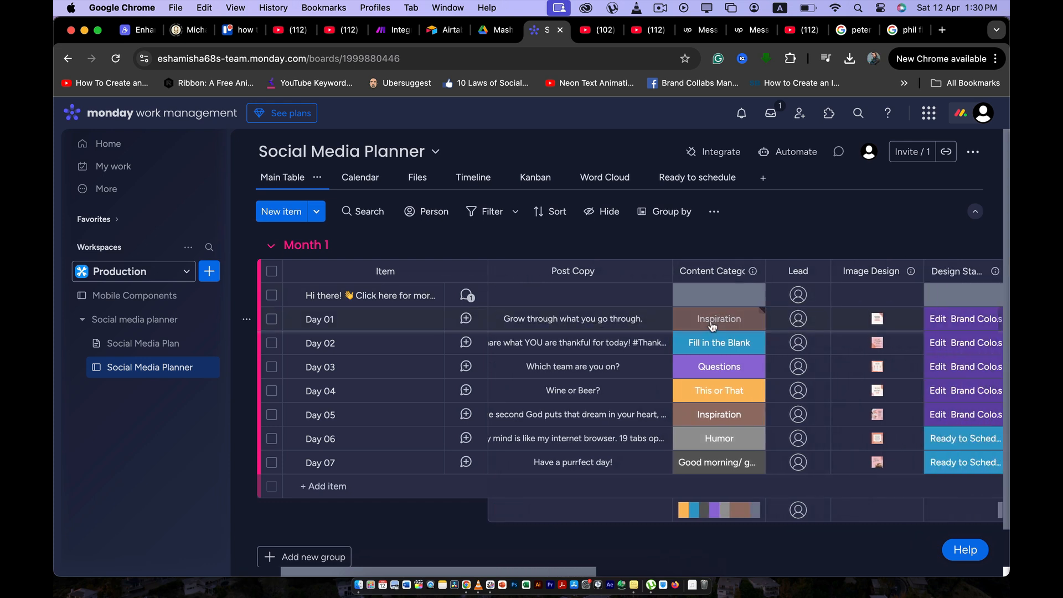
click(712, 327)
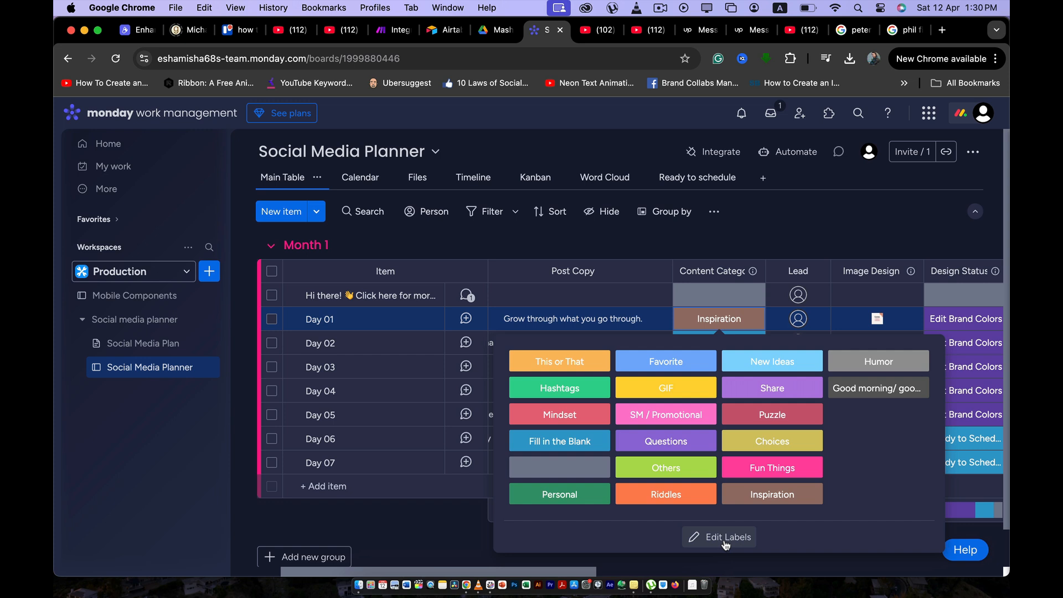
click(720, 240)
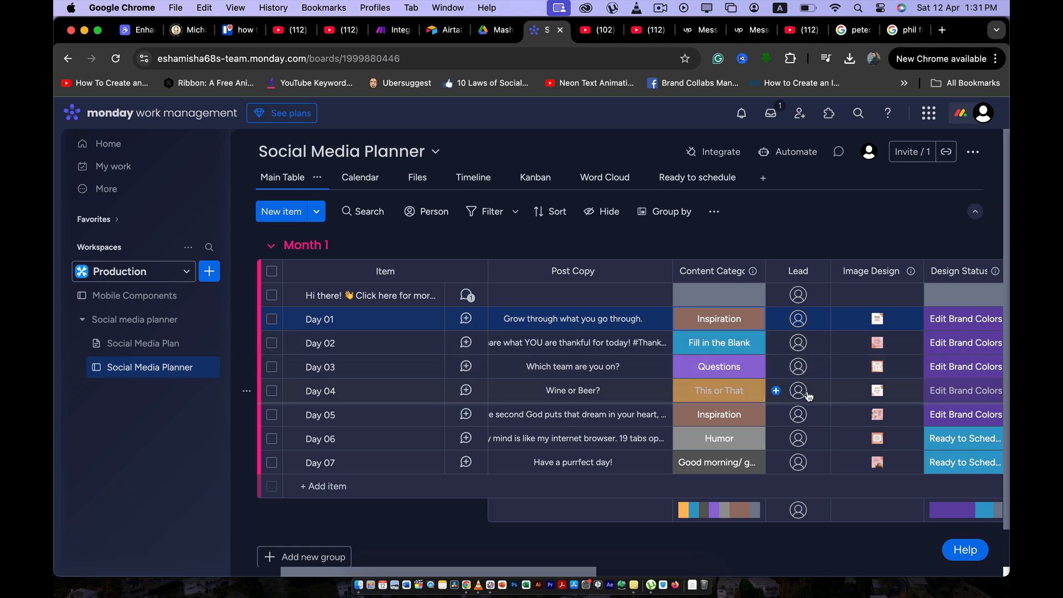
- Set the design status of Day 01 to Ready to Schedule
scroll(798, 390, right, 3)
scroll(796, 355, right, 2)
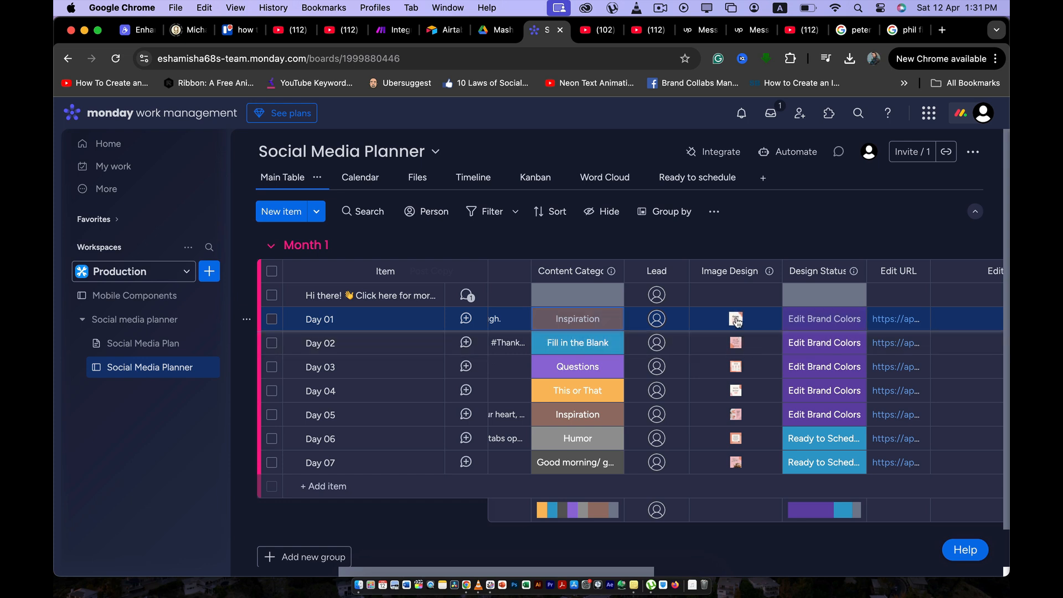
mouse_move(737, 321)
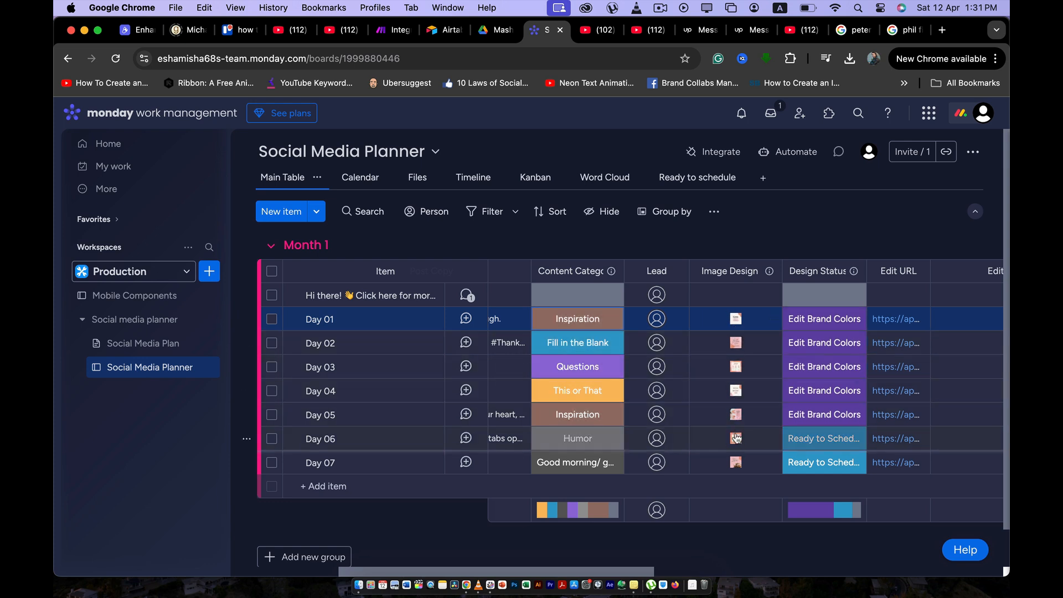
scroll(732, 347, right, 2)
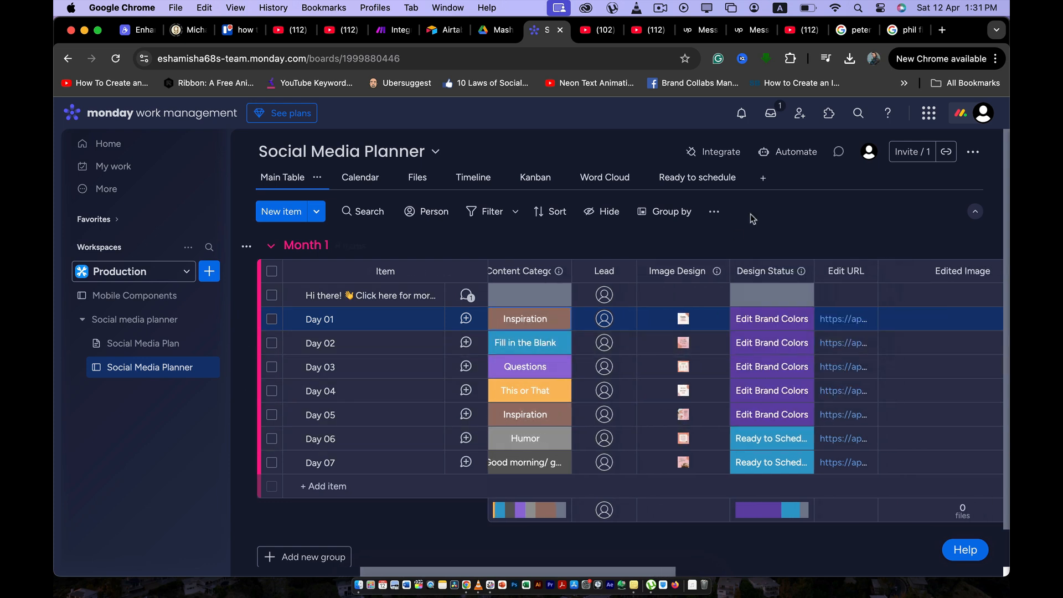
click(784, 324)
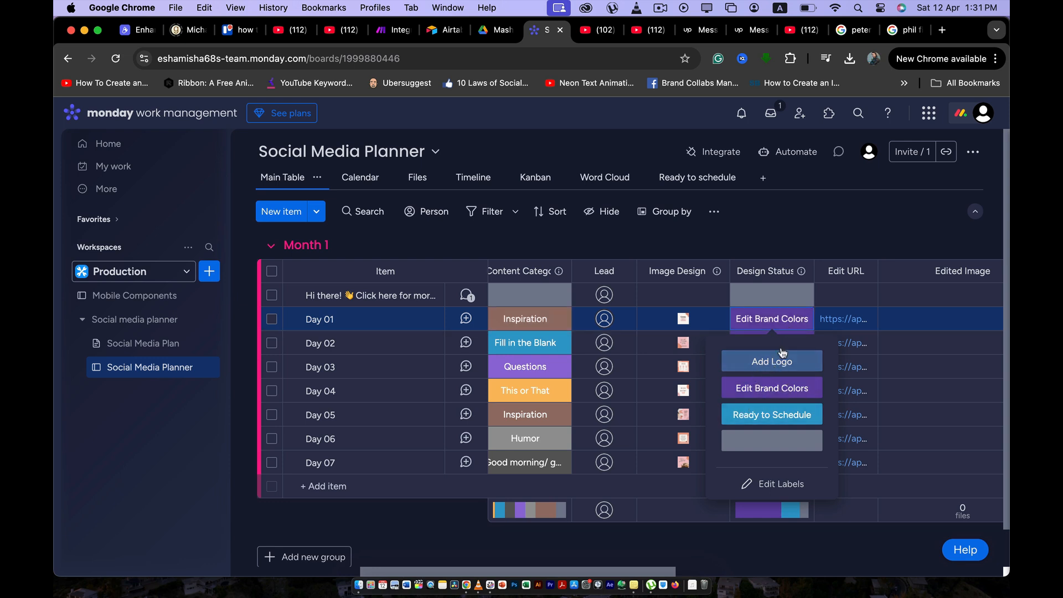
click(780, 421)
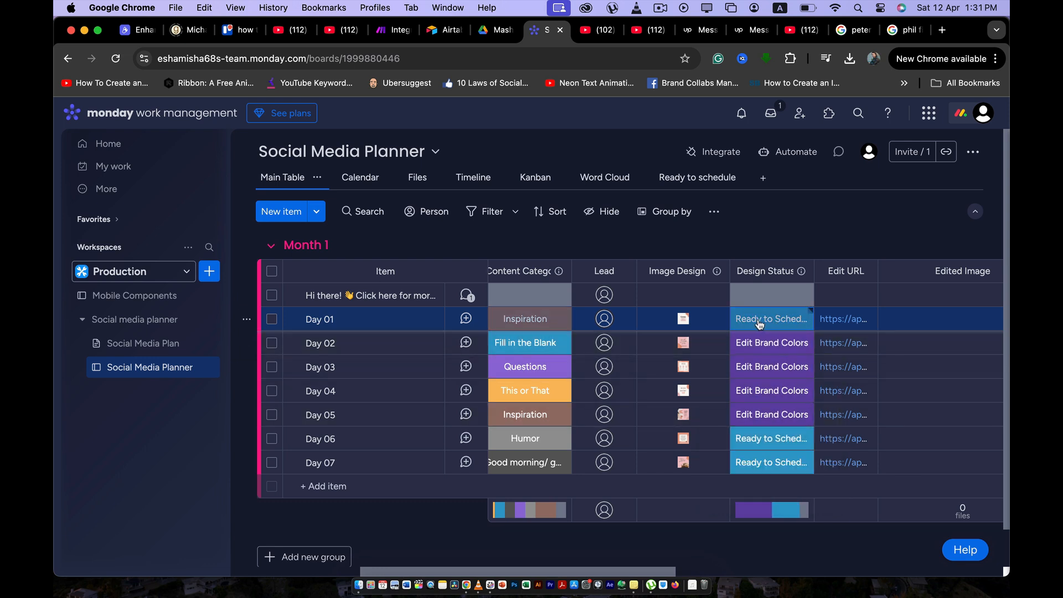
- Try Scheduled, N/A and For Scheduling as Day 01's Facebook posting status and return it to Published
scroll(759, 325, right, 5)
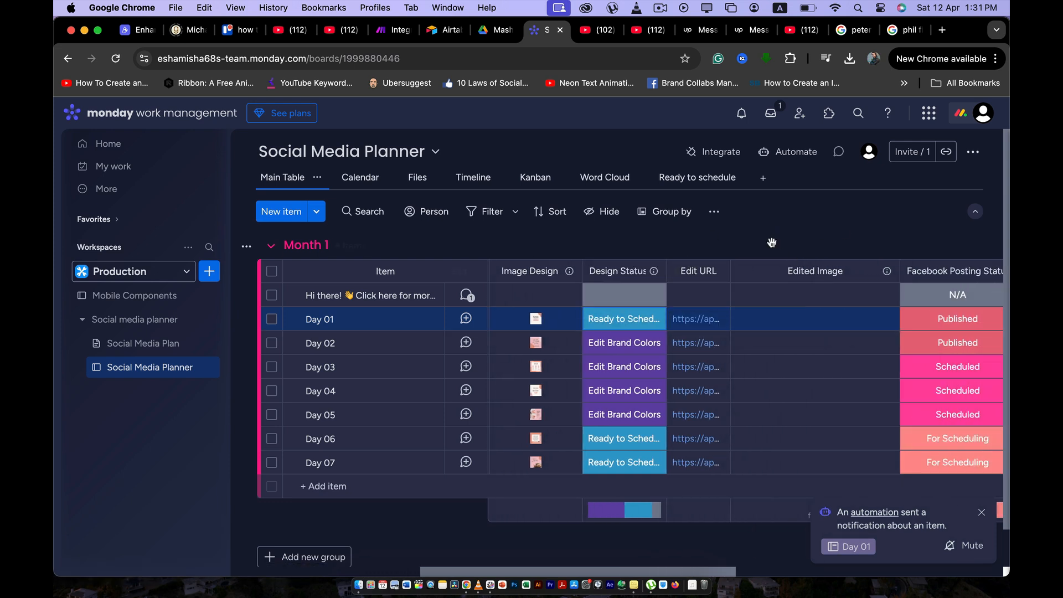
scroll(686, 327, right, 5)
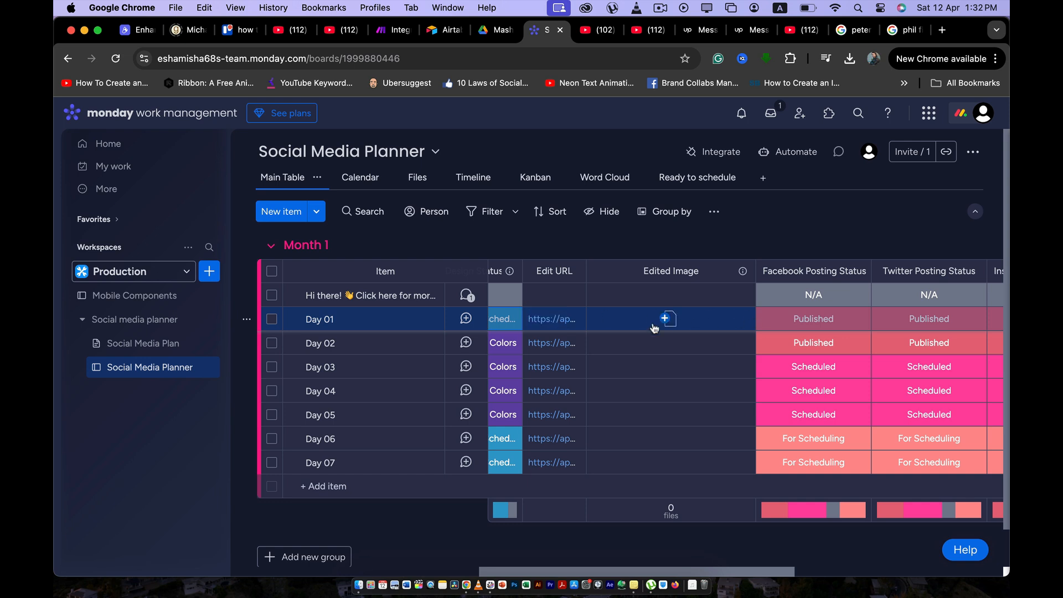
scroll(670, 319, right, 8)
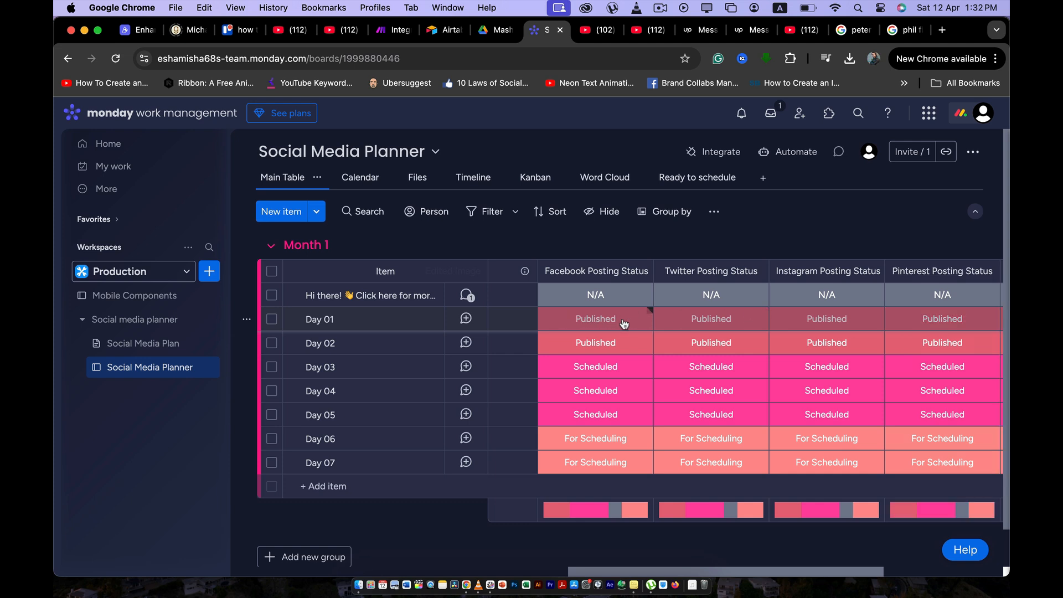
scroll(623, 325, right, 1)
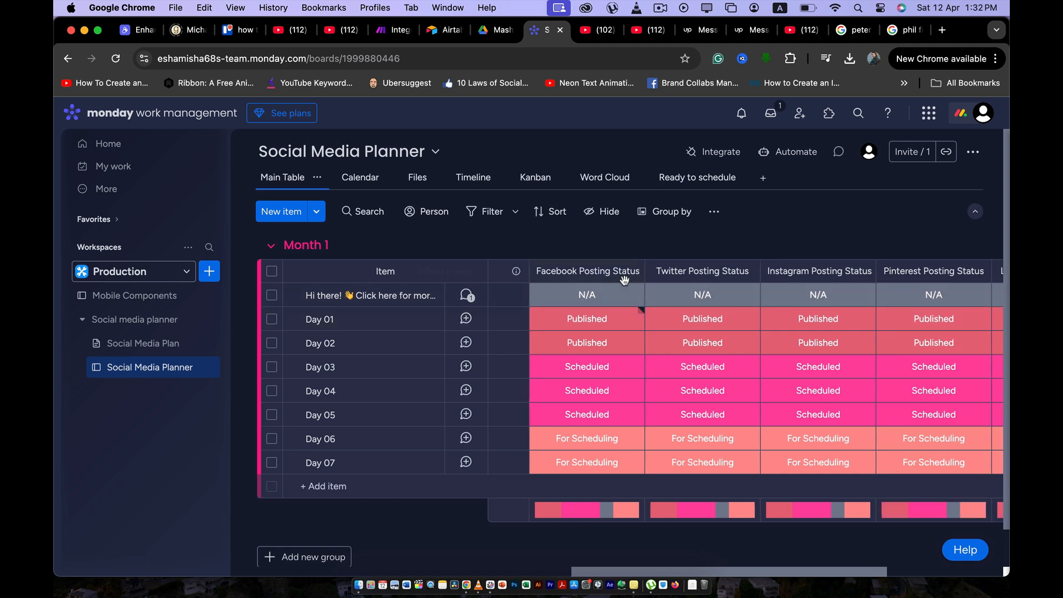
click(605, 326)
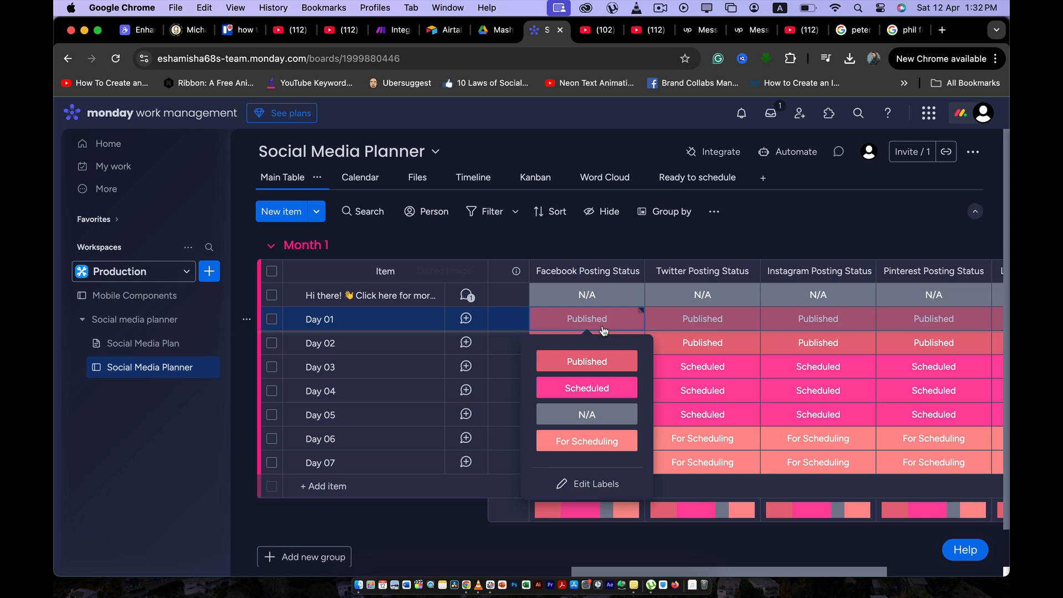
click(595, 390)
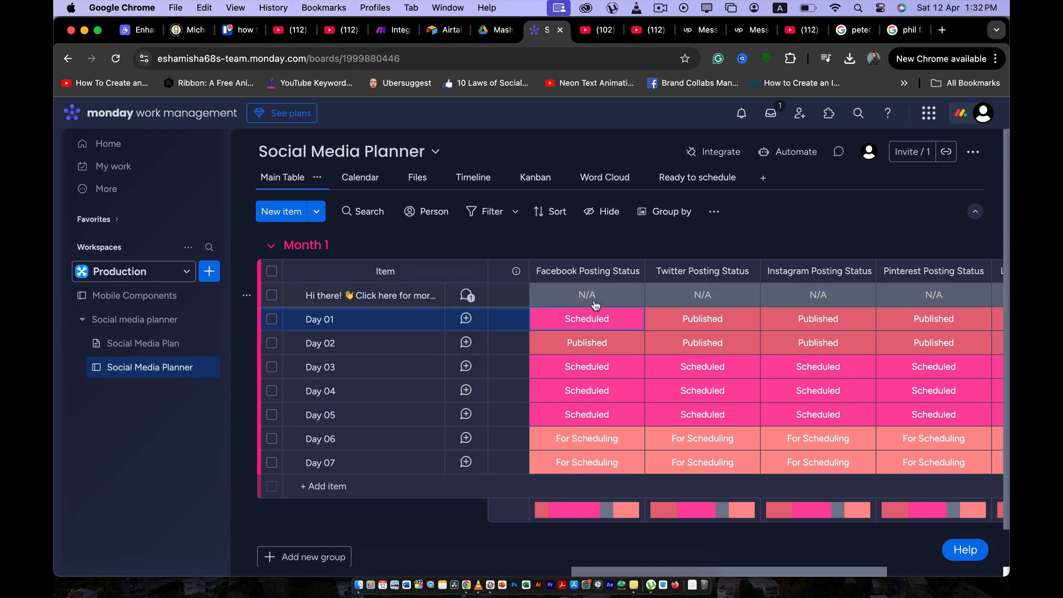
click(587, 318)
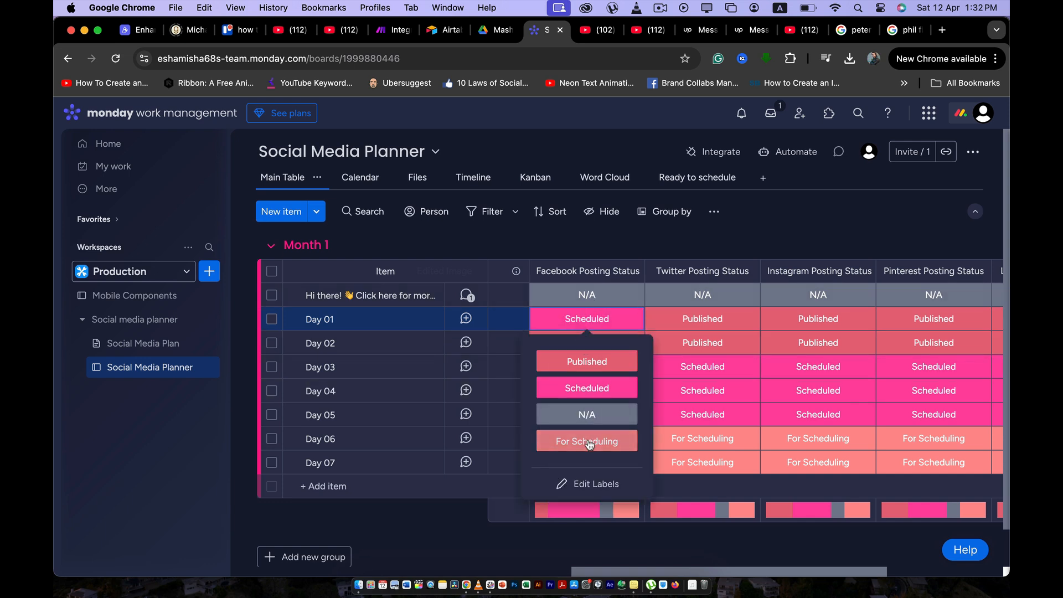
click(588, 417)
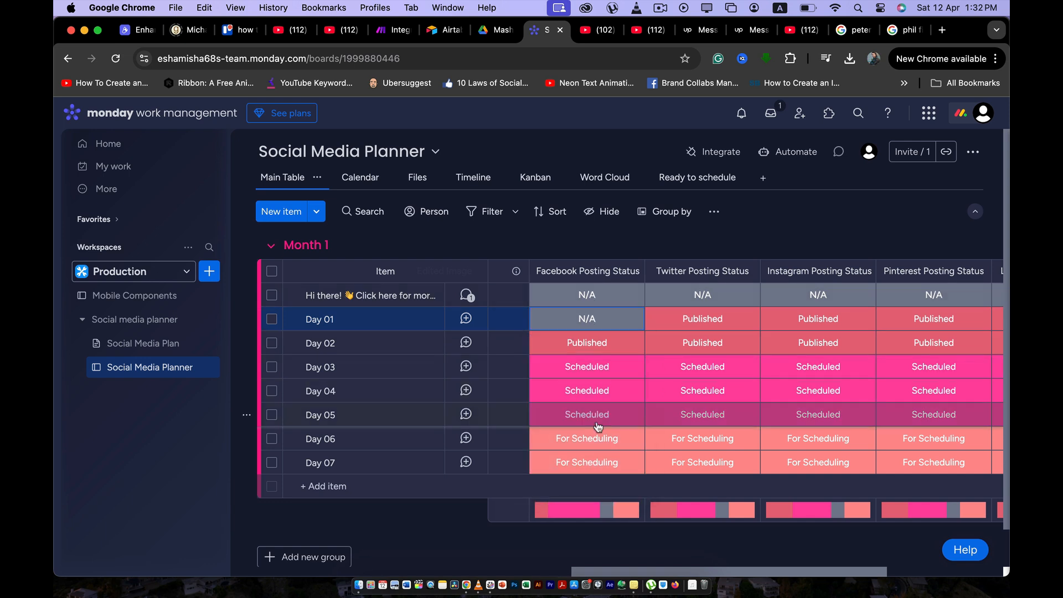
click(587, 318)
click(564, 446)
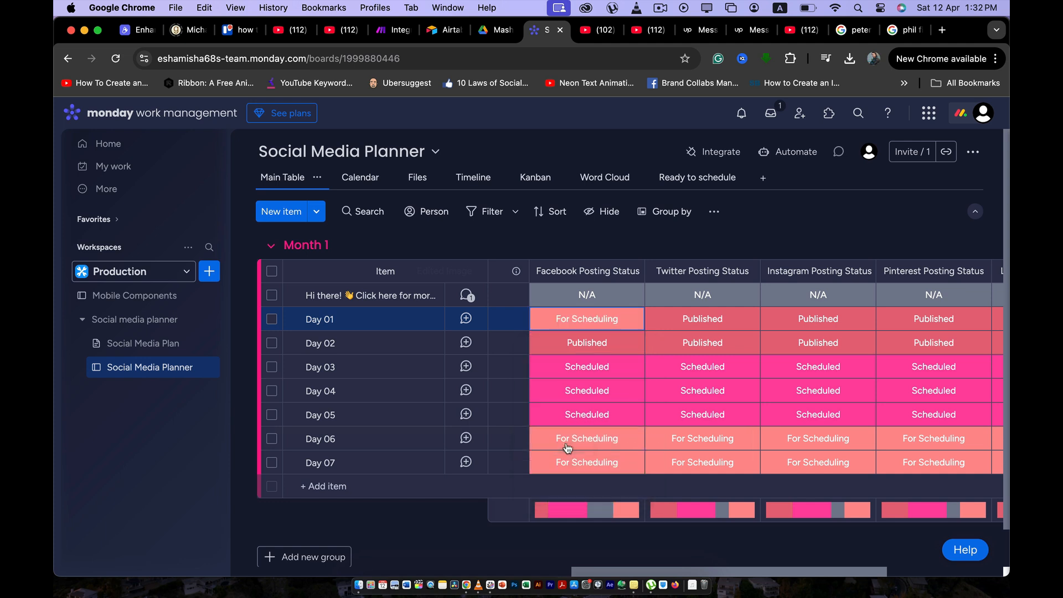
click(612, 326)
click(568, 370)
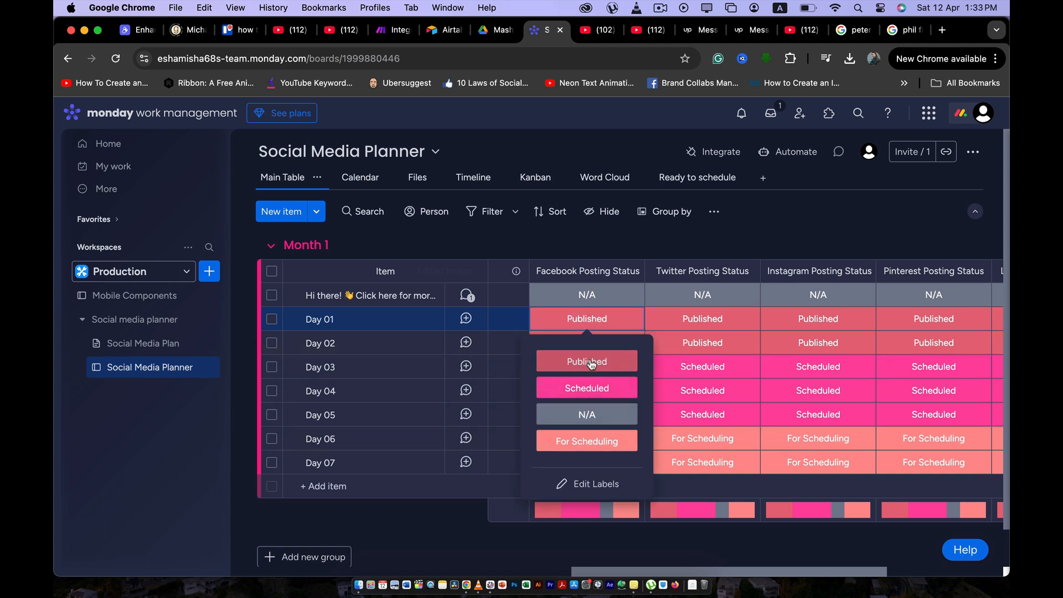
click(591, 362)
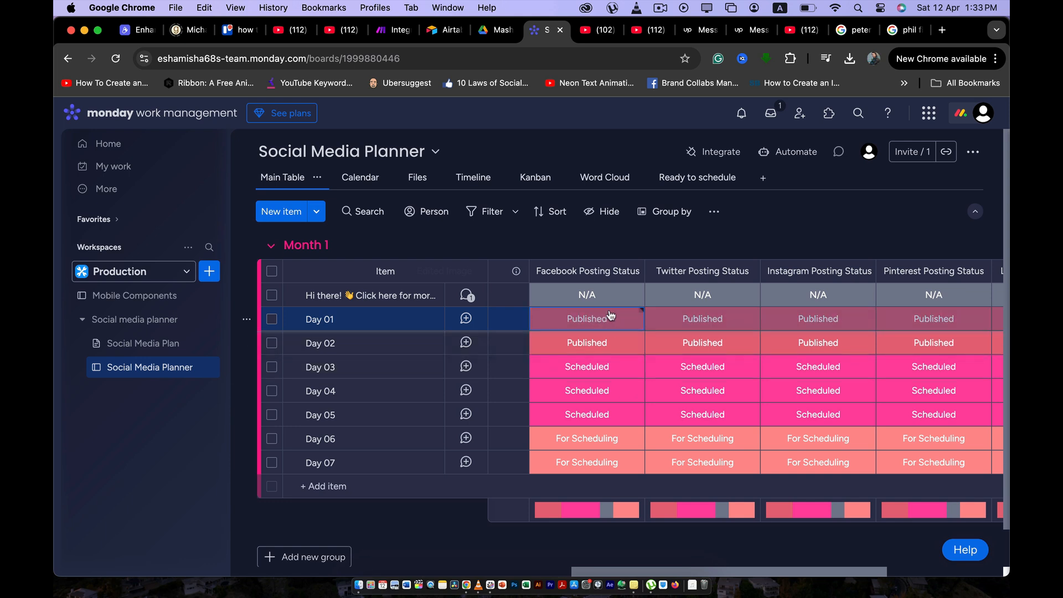
- View Day 01's Twitter posting status options and examine the Instagram, Pinterest, LinkedIn and Last Updated columns
scroll(596, 331, right, 3)
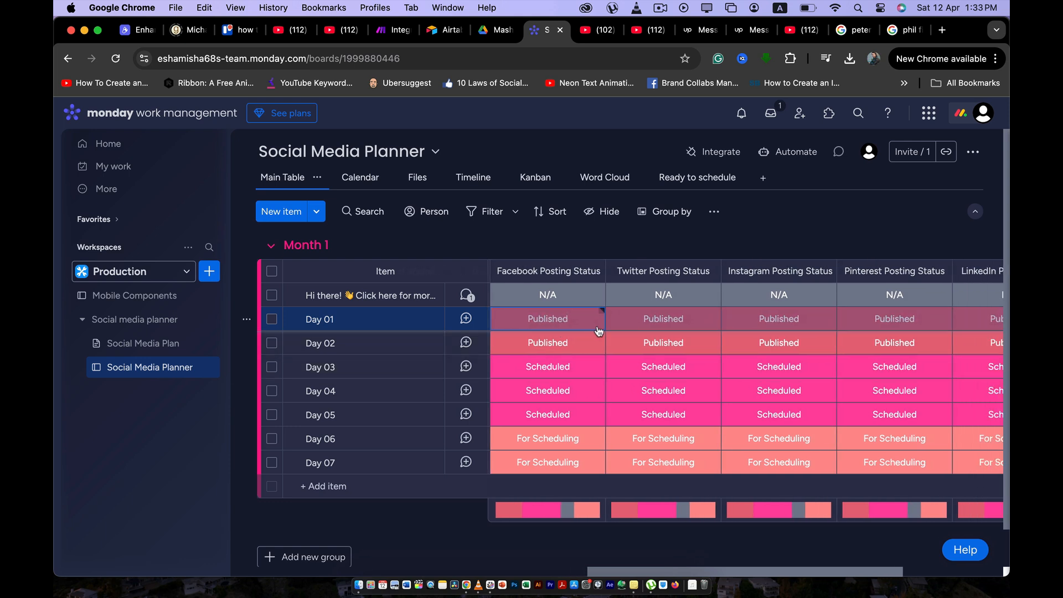
click(647, 329)
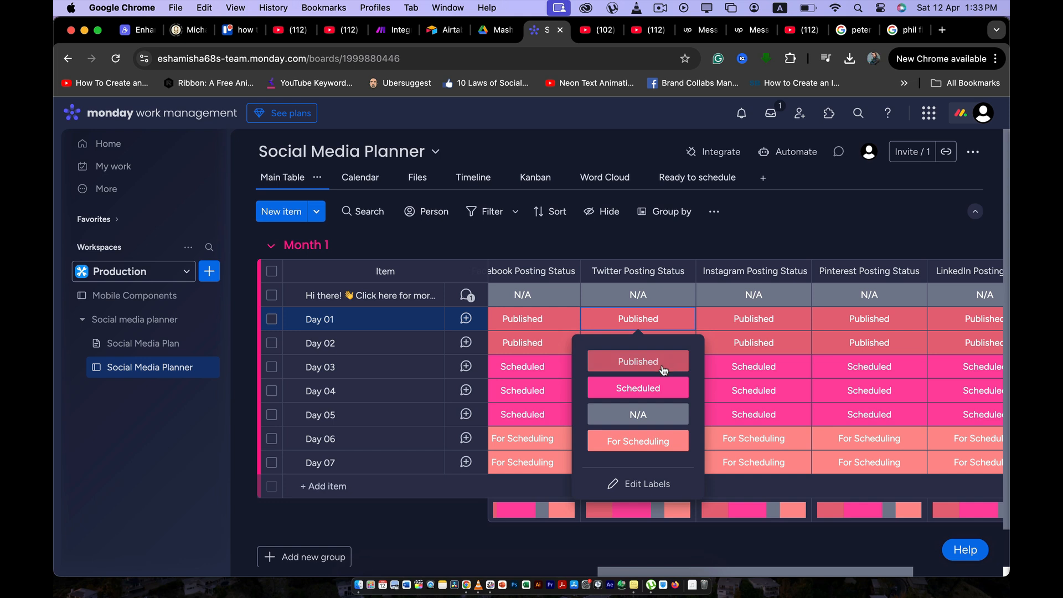
click(637, 327)
scroll(648, 326, right, 4)
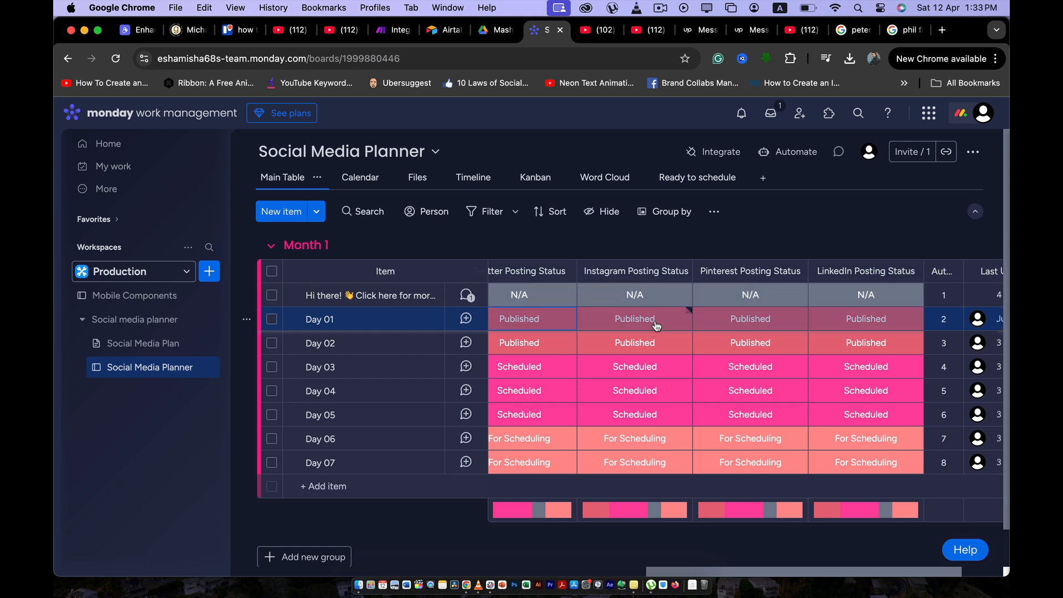
scroll(664, 327, right, 3)
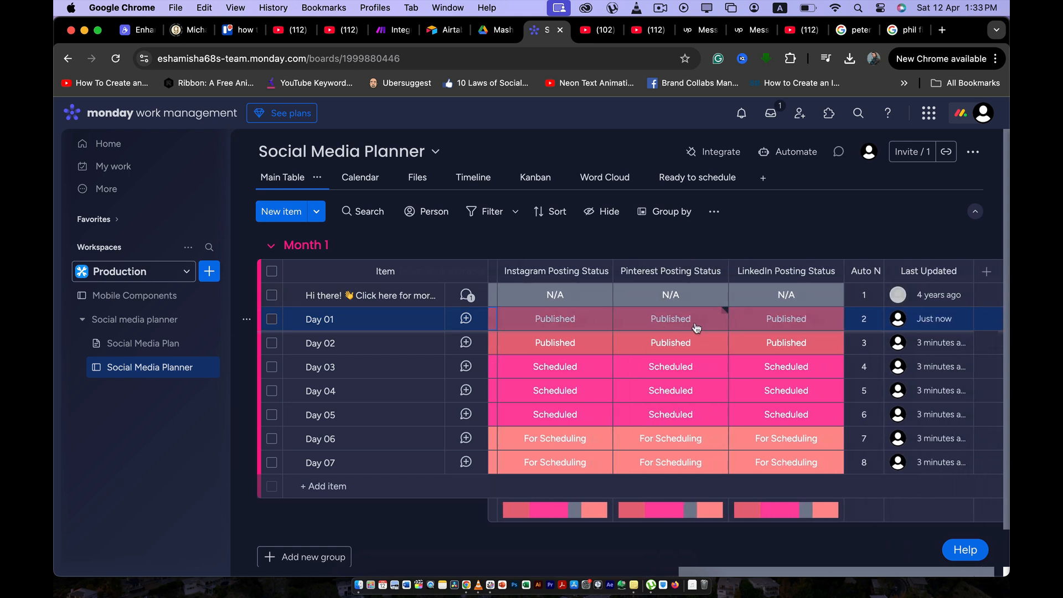
scroll(720, 329, right, 1)
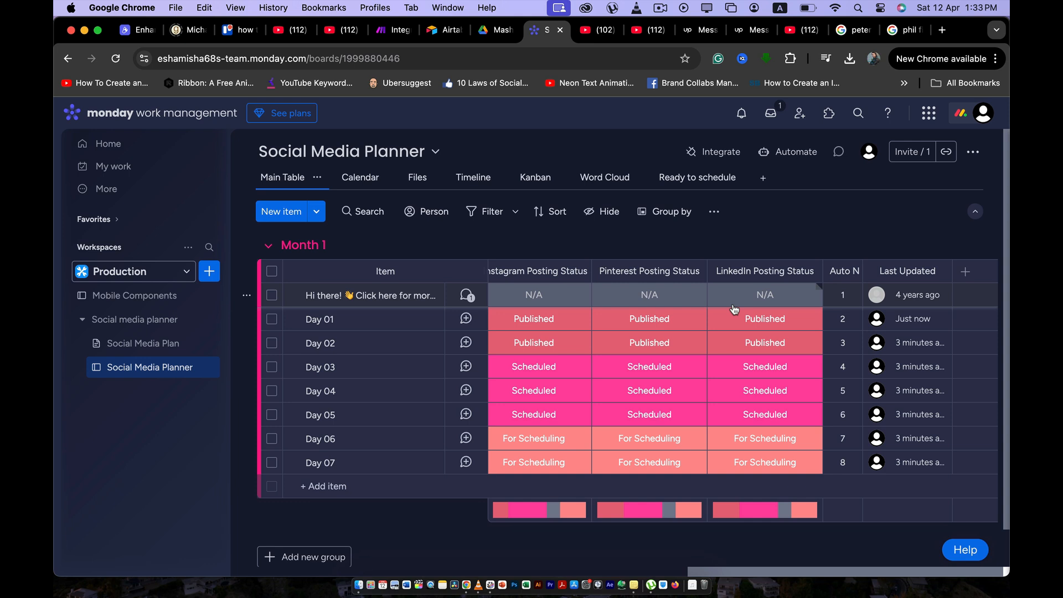
- Delete the Pinterest Posting Status column from the Social Media Planner board
click(809, 272)
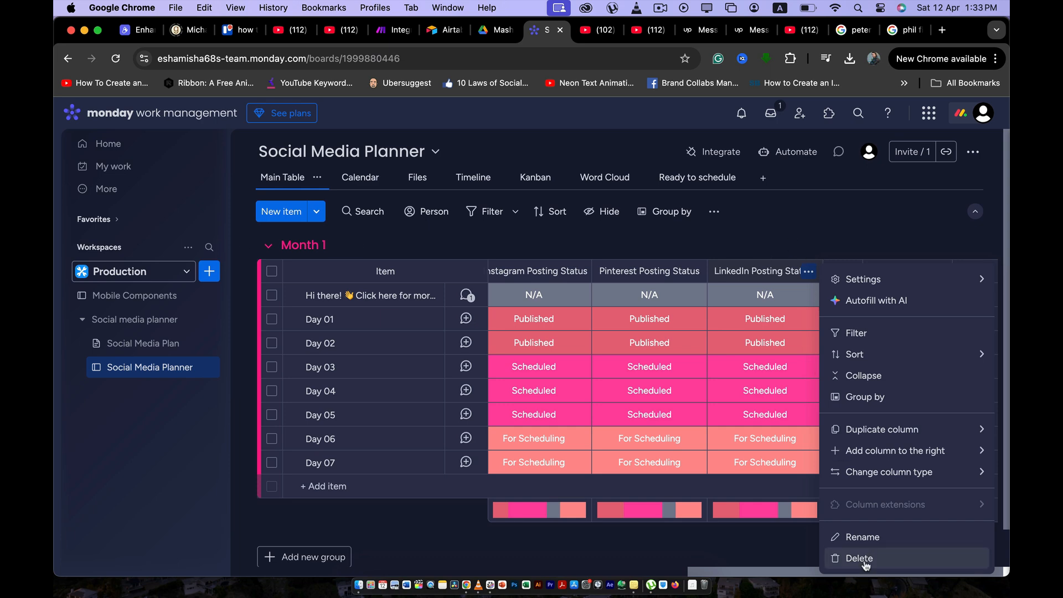
click(693, 270)
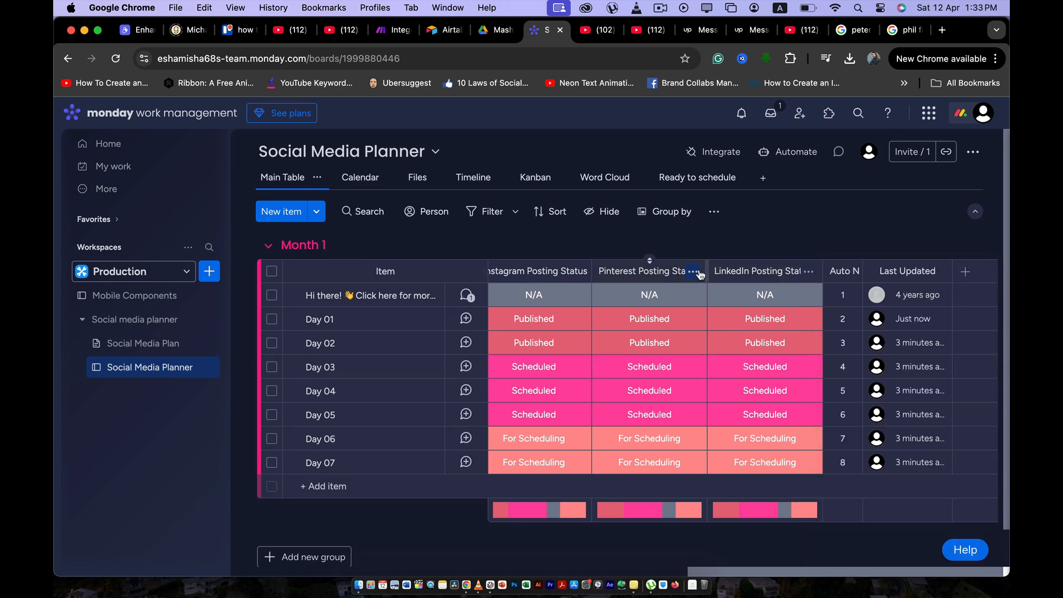
click(743, 558)
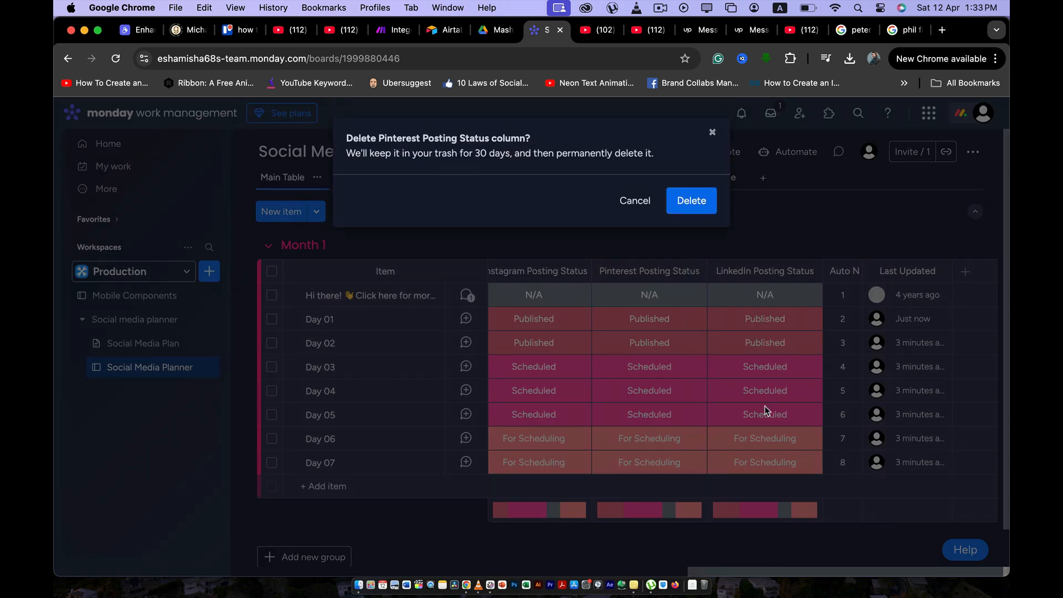
click(692, 202)
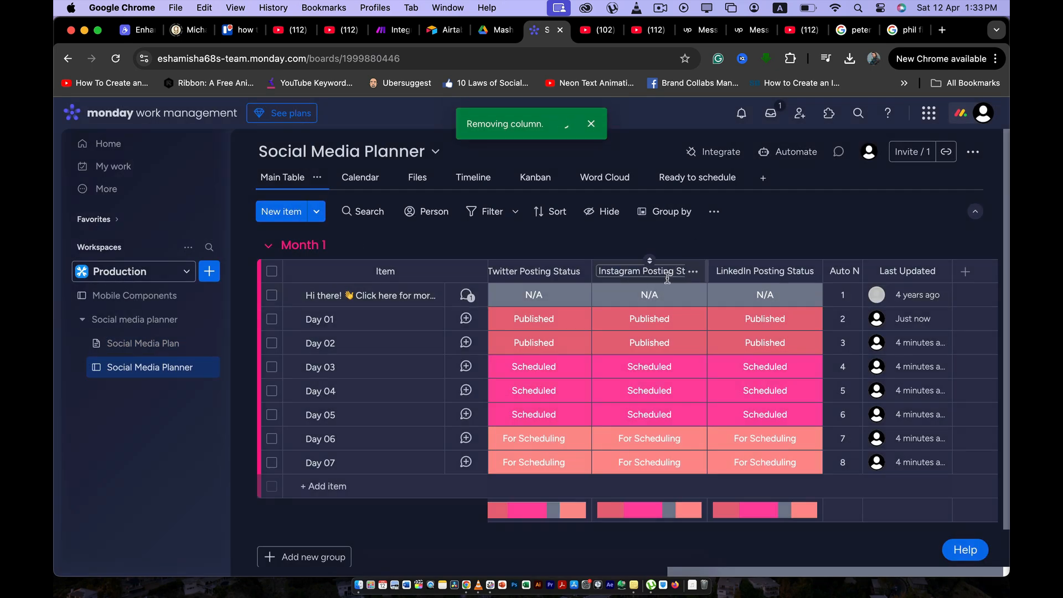
- View the updates of the "Hi there! Click here for more information" item, close them and return to the table's first columns
click(908, 292)
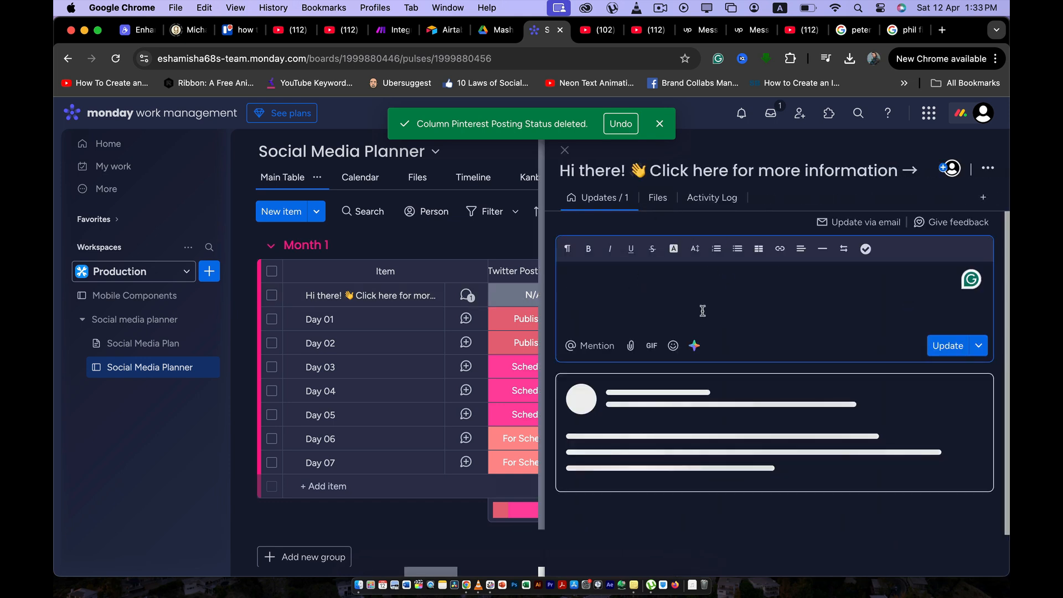
click(566, 151)
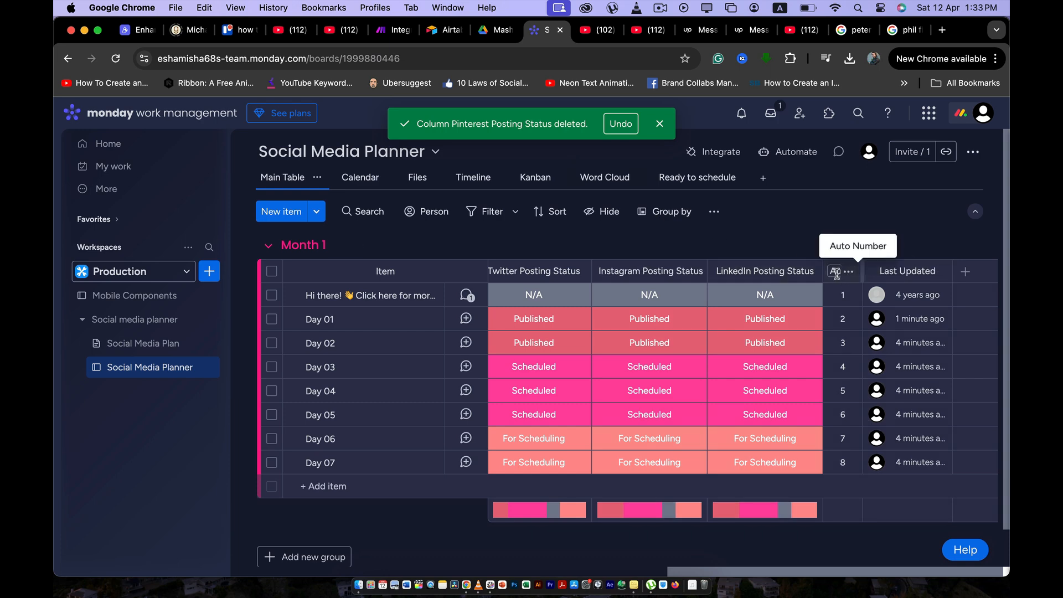
scroll(352, 309, left, 10)
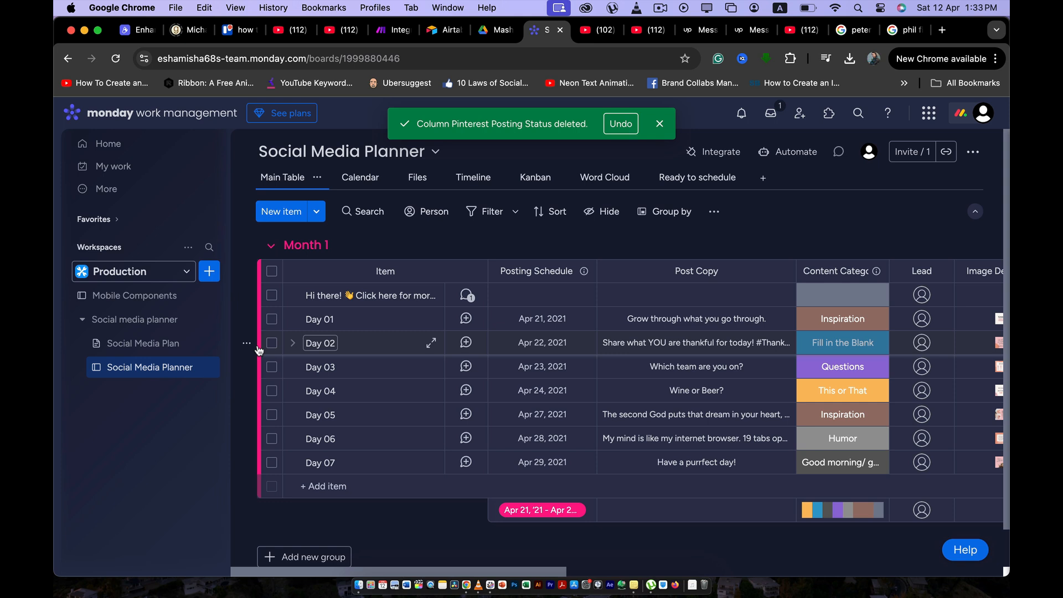
- Compare the main table with the board's Calendar view and examine the details of the Day 02 and Day 03 entries
click(353, 180)
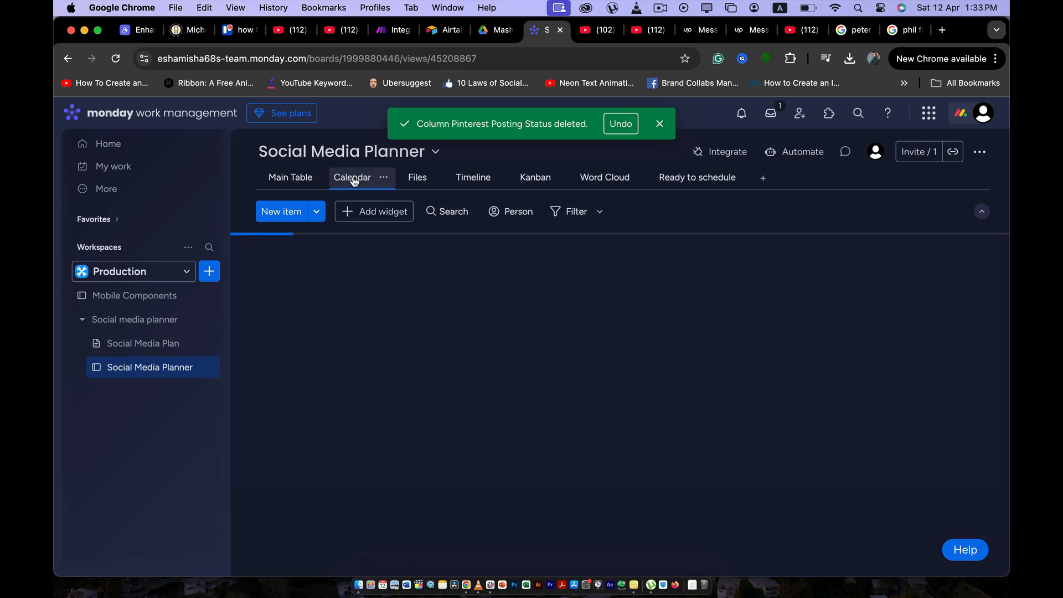
click(300, 178)
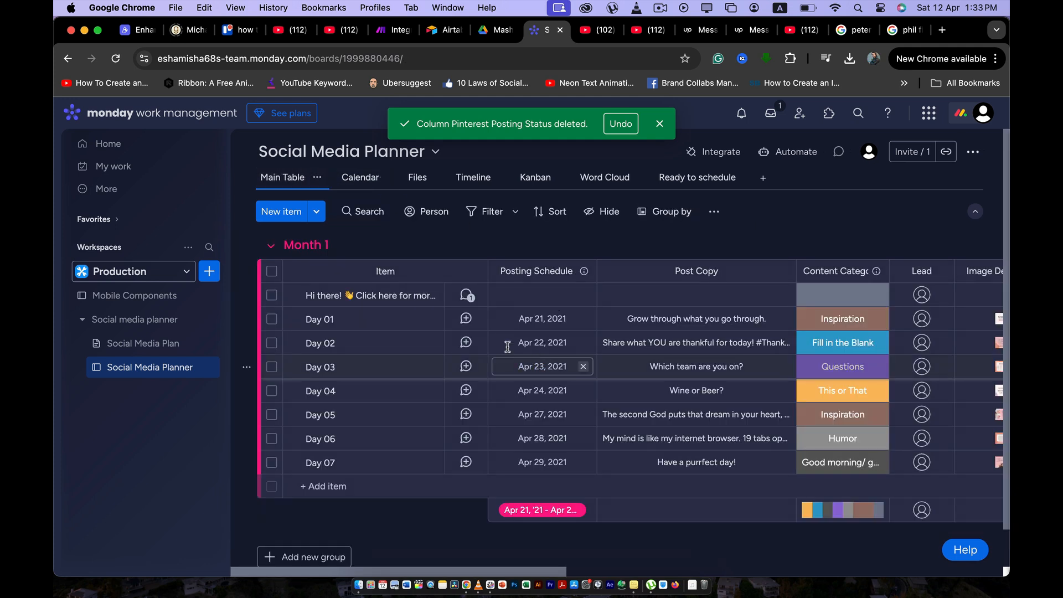
click(358, 177)
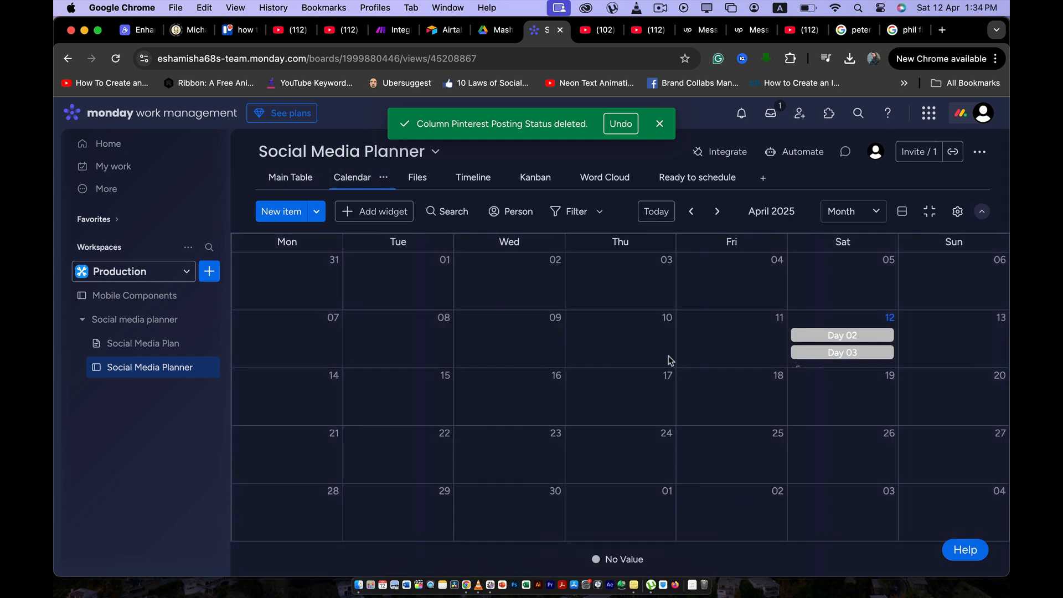
click(850, 338)
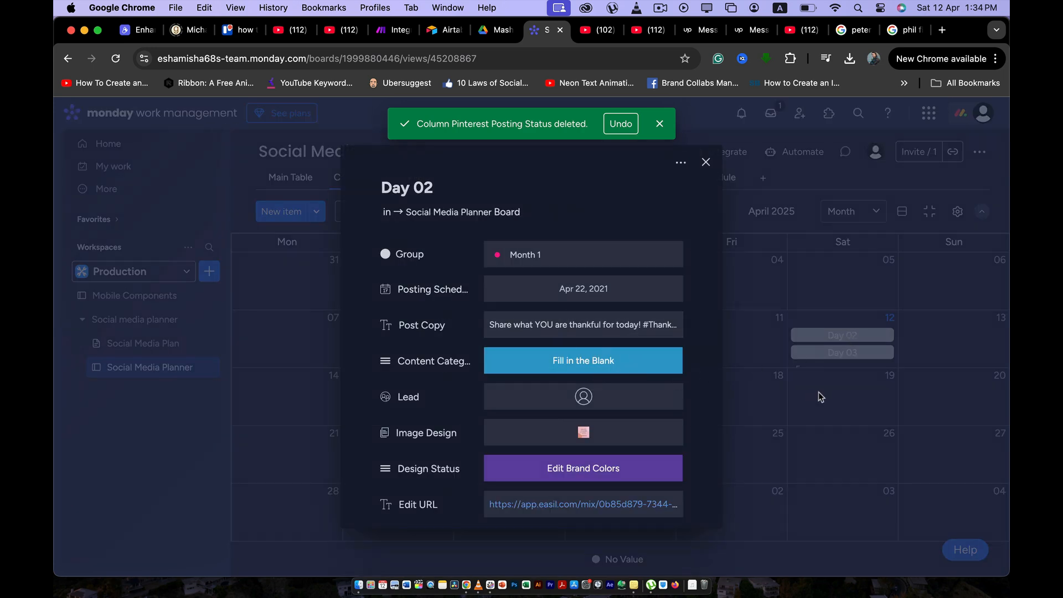
click(857, 354)
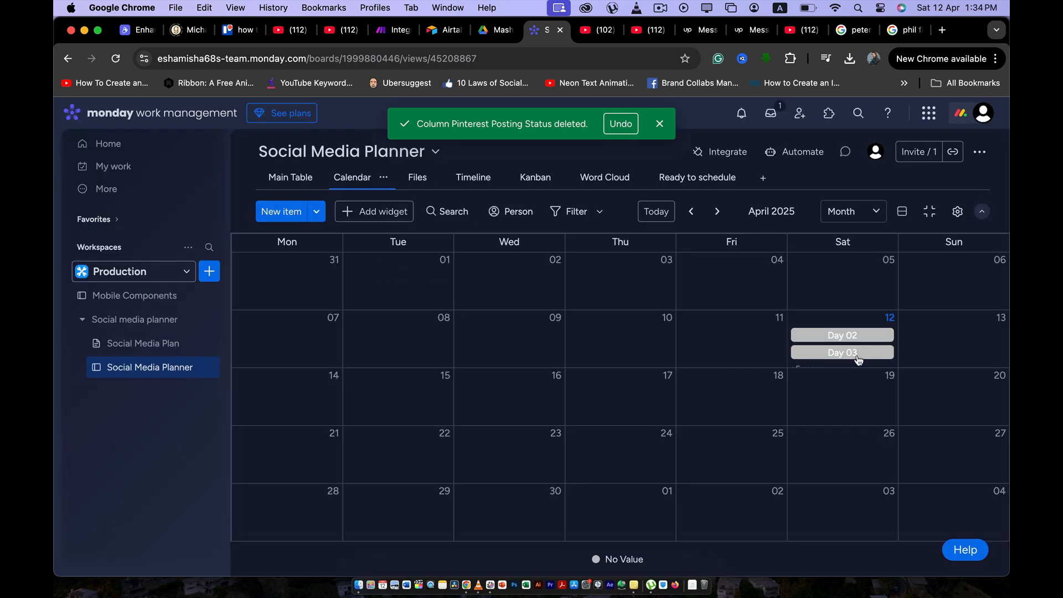
click(857, 354)
click(857, 354)
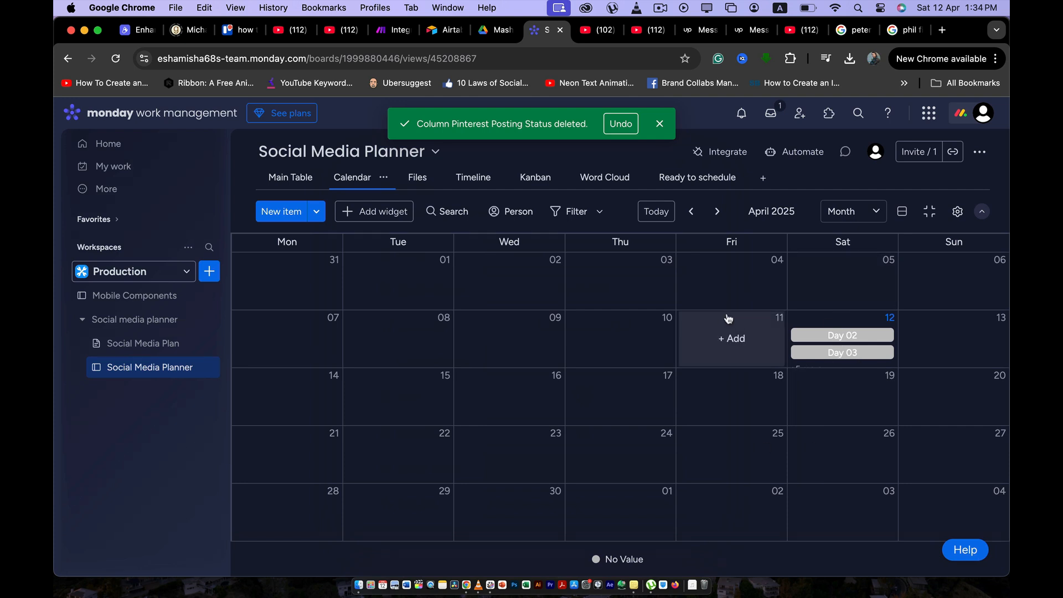
- Browse the calendar forward to July 2025 and back to March 2025
click(718, 212)
click(718, 212)
click(718, 212)
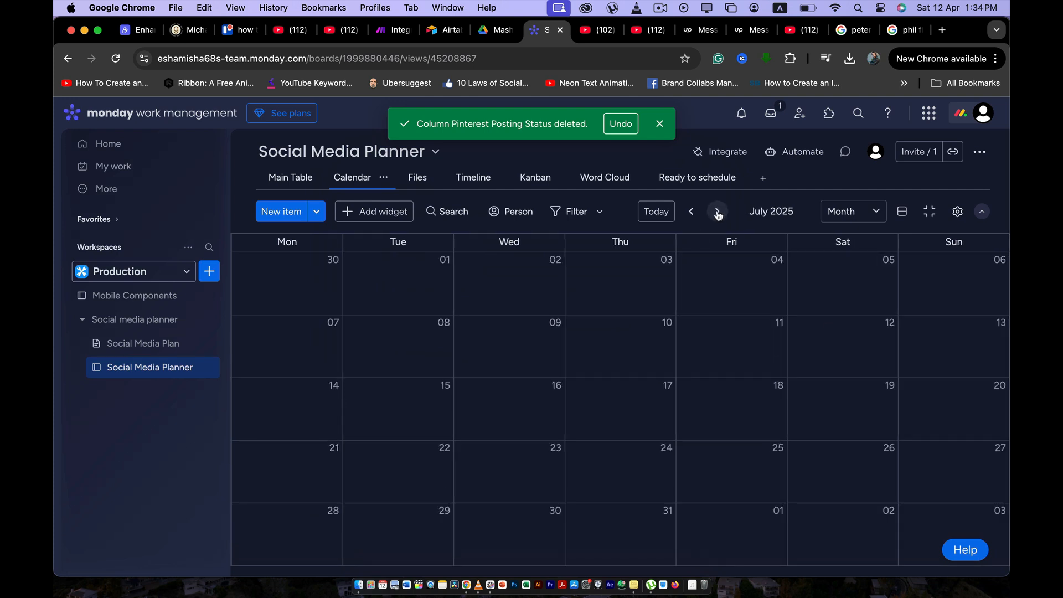
click(690, 212)
click(690, 212)
click(691, 211)
click(691, 212)
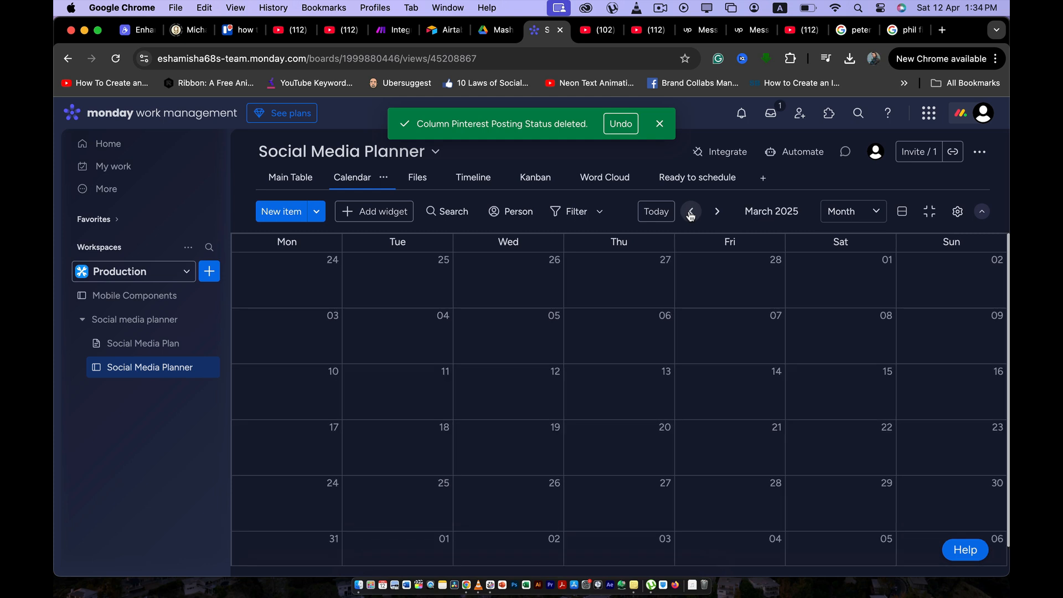
- View the board's posts in the Timeline view and return to the main table
click(487, 187)
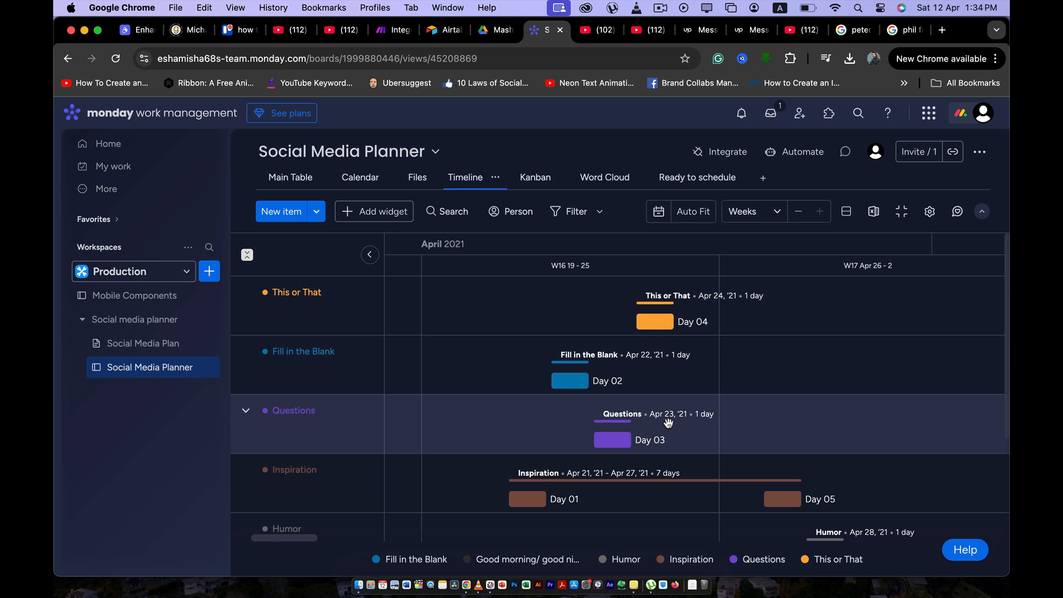
click(282, 178)
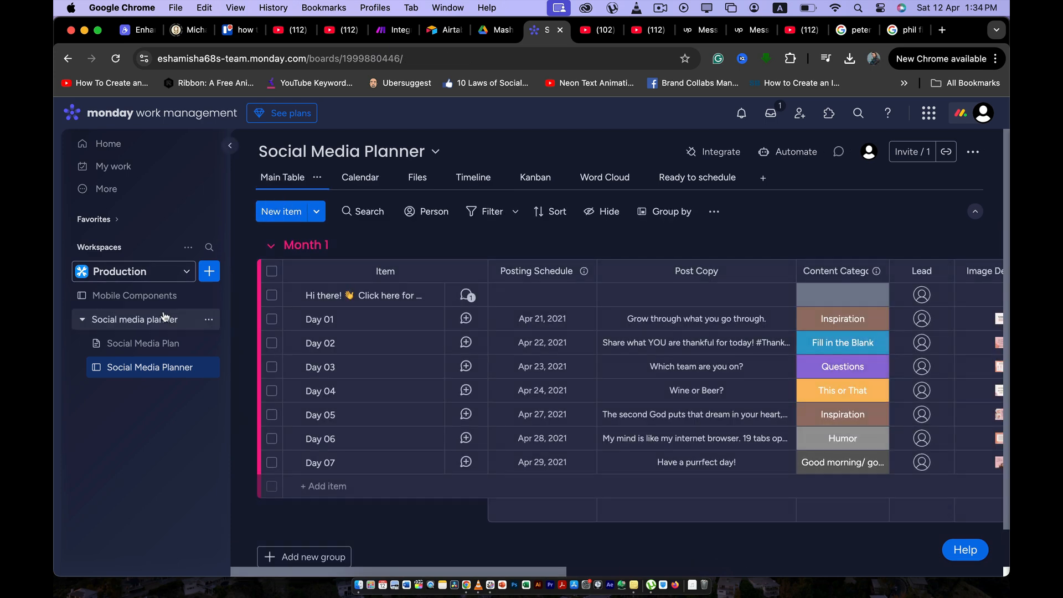
- Review the Social Media Plan document's Strategy, Content, Approvals and Live posts sections, including the embedded Gantt and tables
click(113, 343)
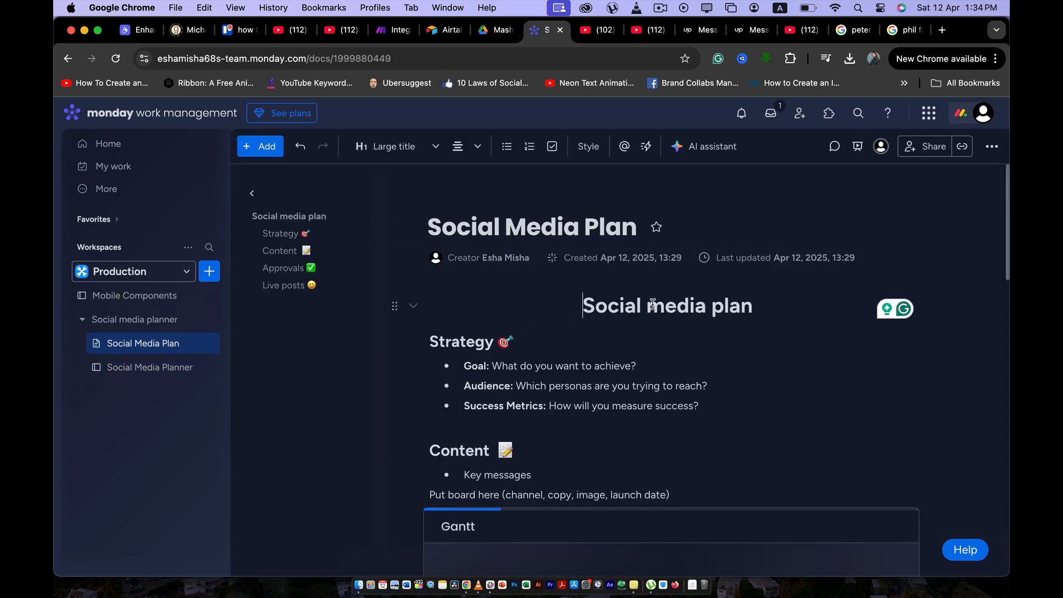
scroll(623, 421, down, 5)
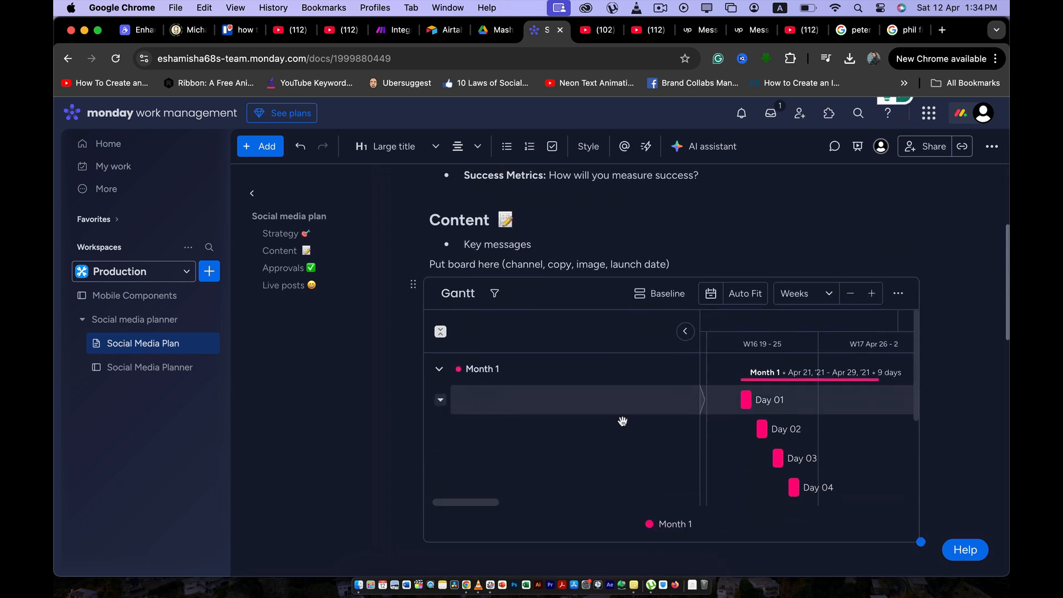
scroll(623, 421, down, 1)
scroll(629, 420, down, 3)
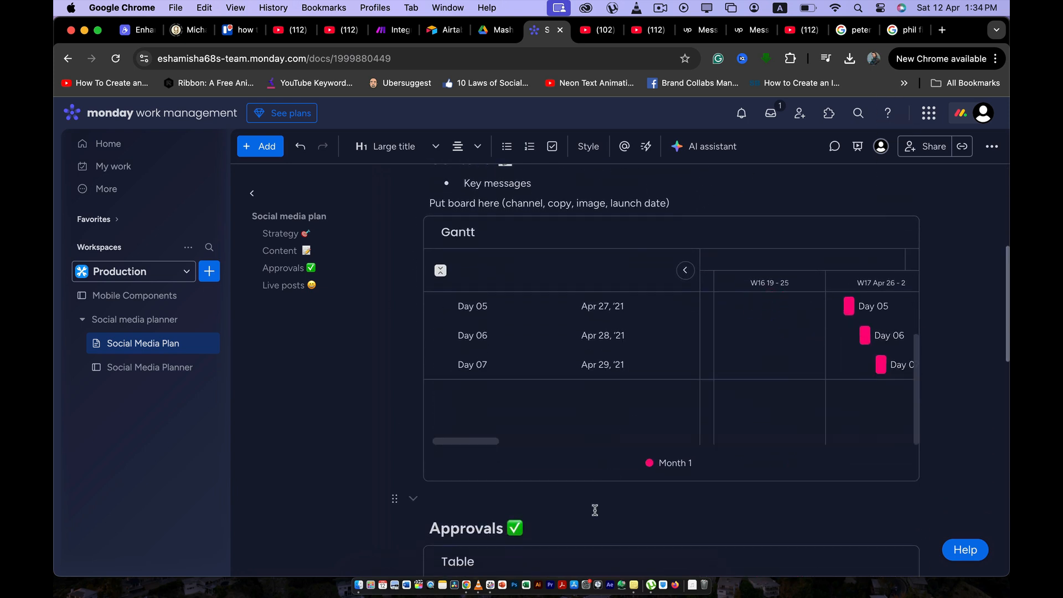
scroll(595, 510, down, 10)
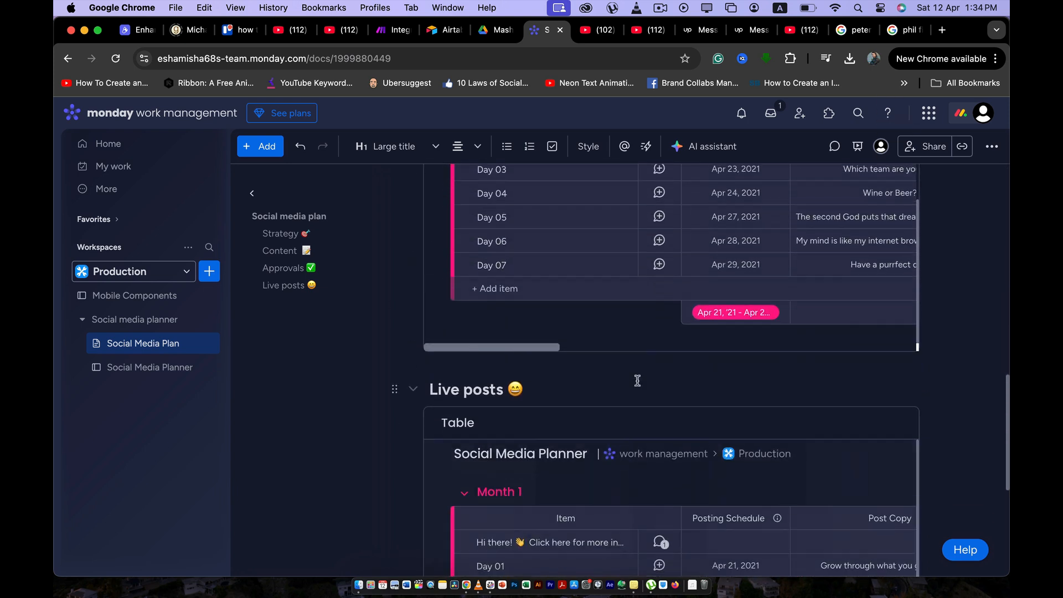
scroll(695, 361, down, 4)
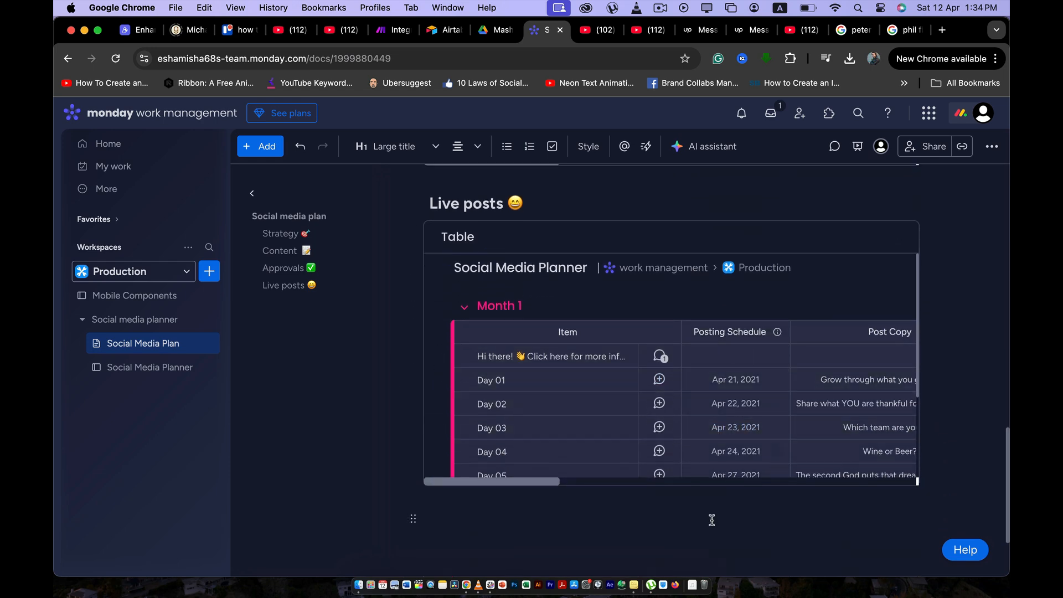
scroll(710, 520, up, 20)
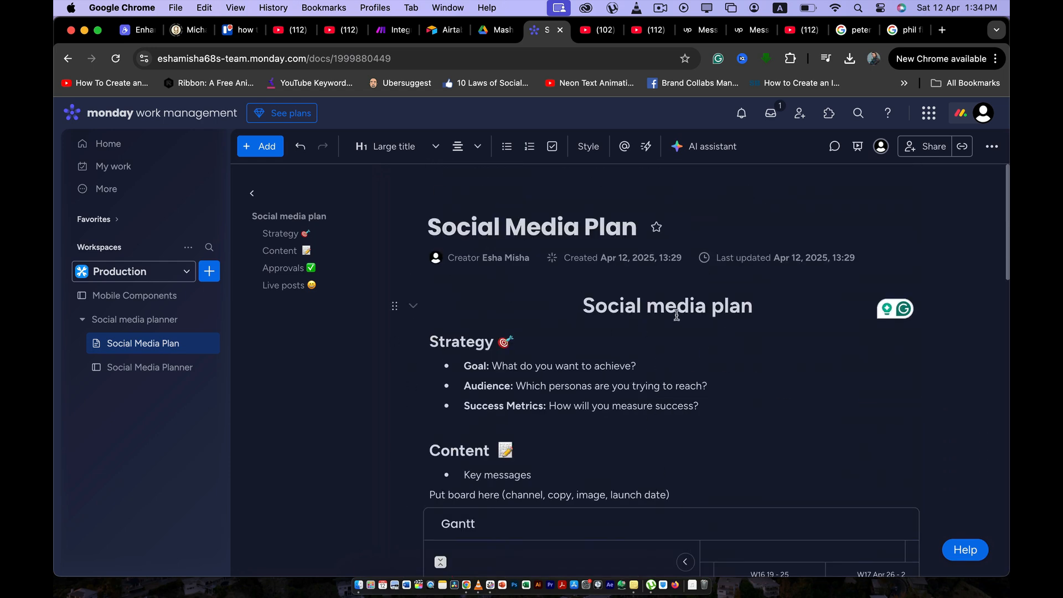